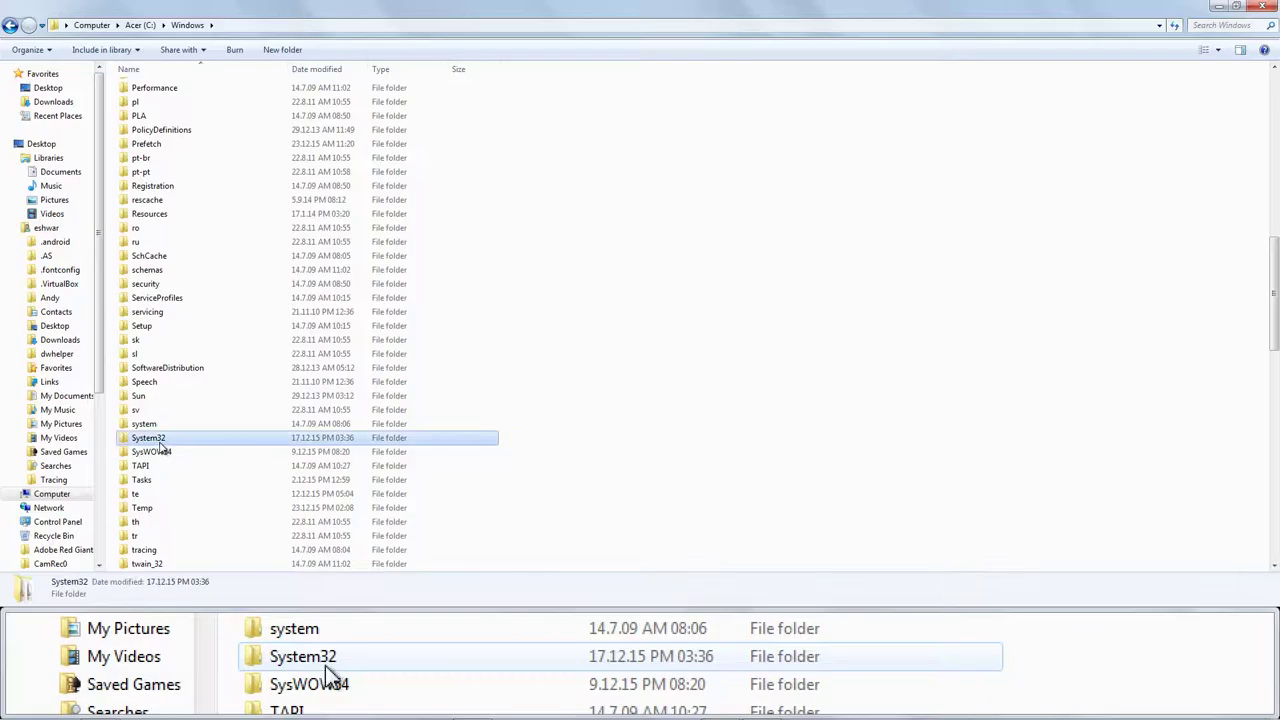
# - Open the oobe folder inside Windows\System32
pyautogui.doubleClick(150, 438)
pyautogui.scroll(-10, 170, 315)
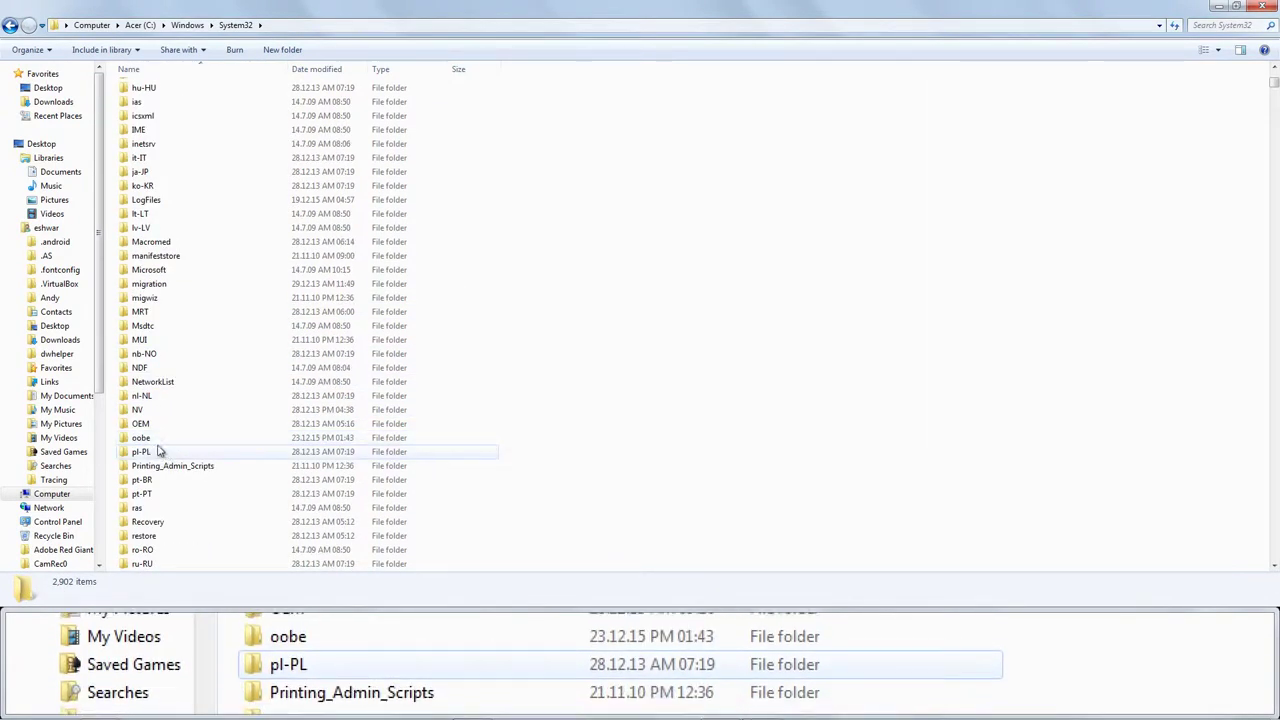
pyautogui.doubleClick(155, 439)
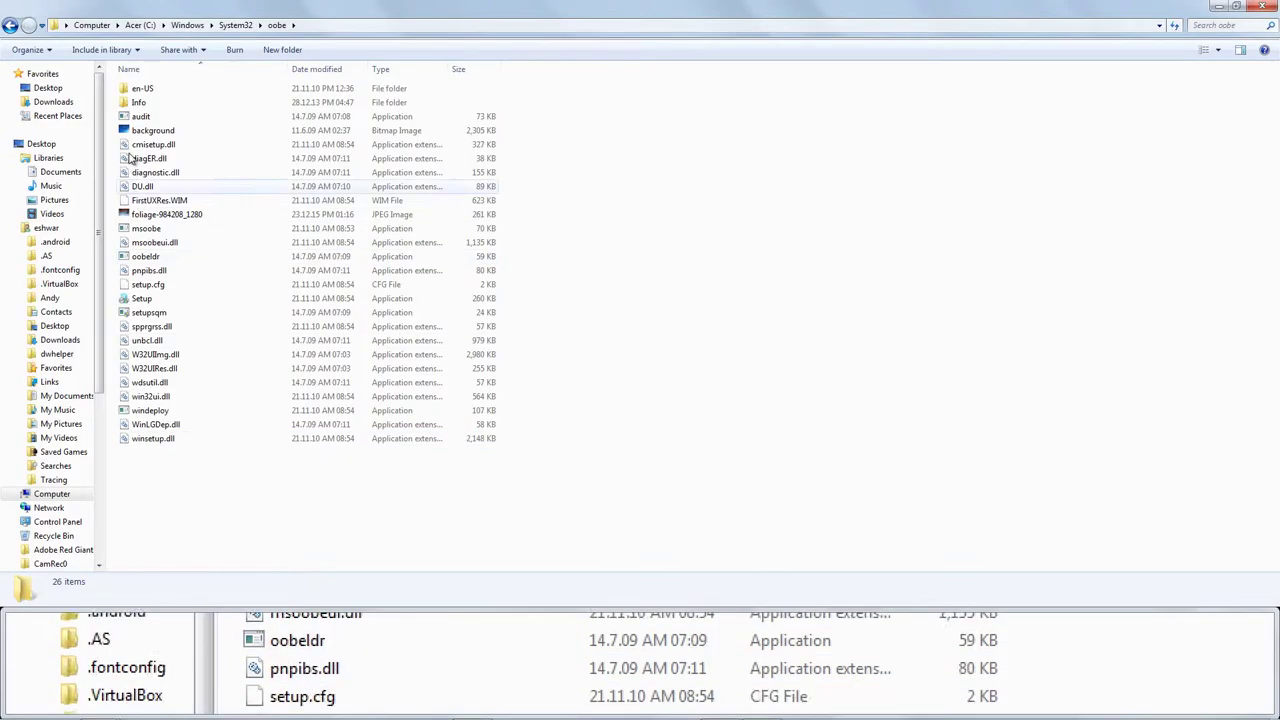
# - Preview the background bitmap image in the oobe folder and close the viewer
pyautogui.click(150, 132)
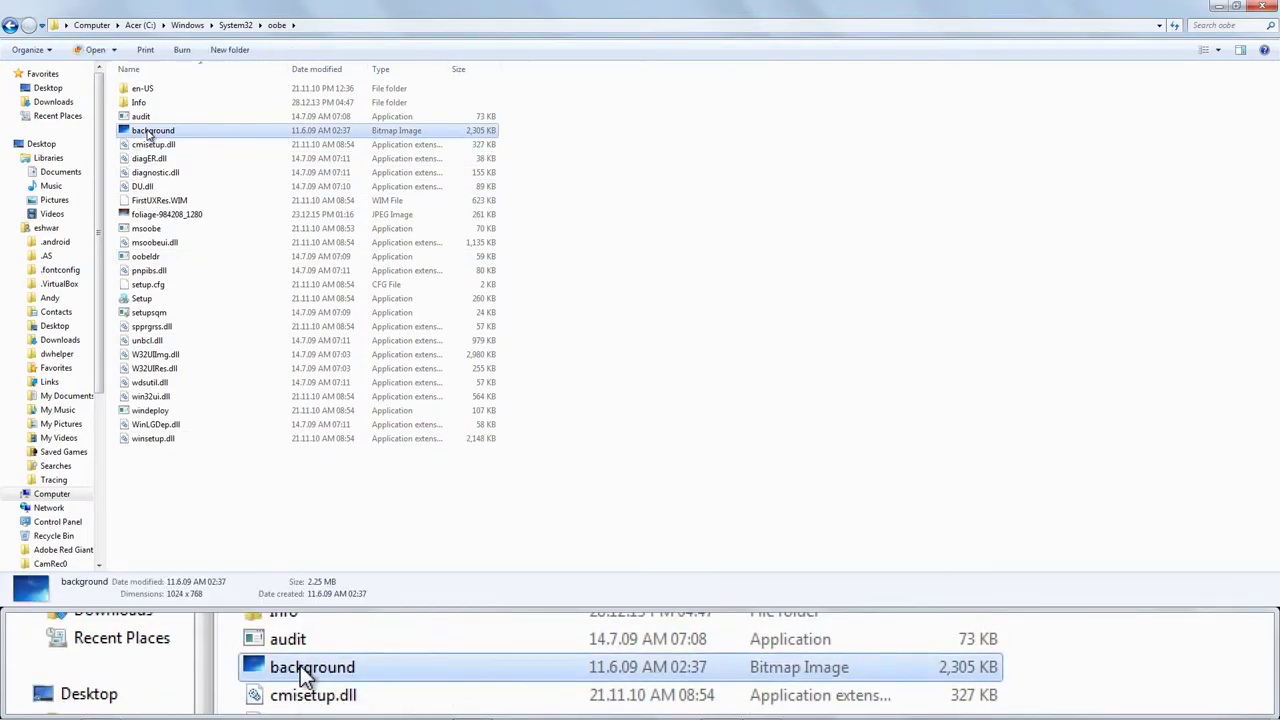
pyautogui.doubleClick(150, 132)
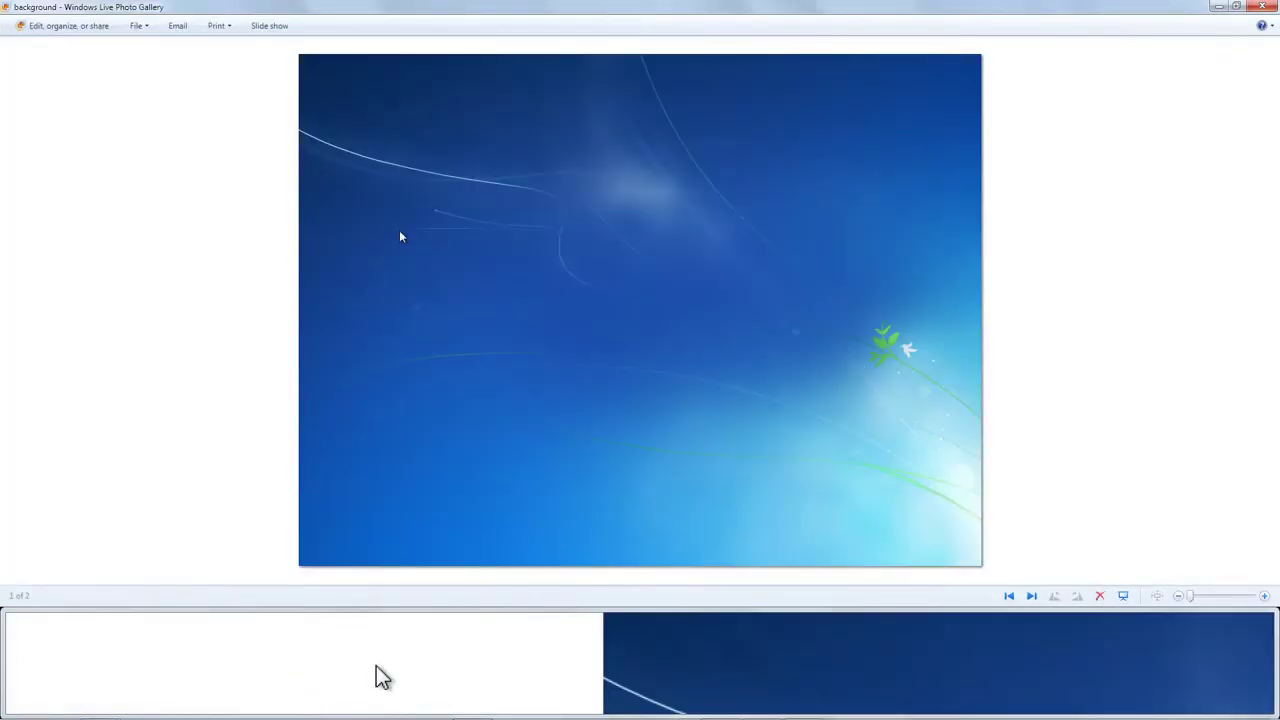
pyautogui.click(1250, 12)
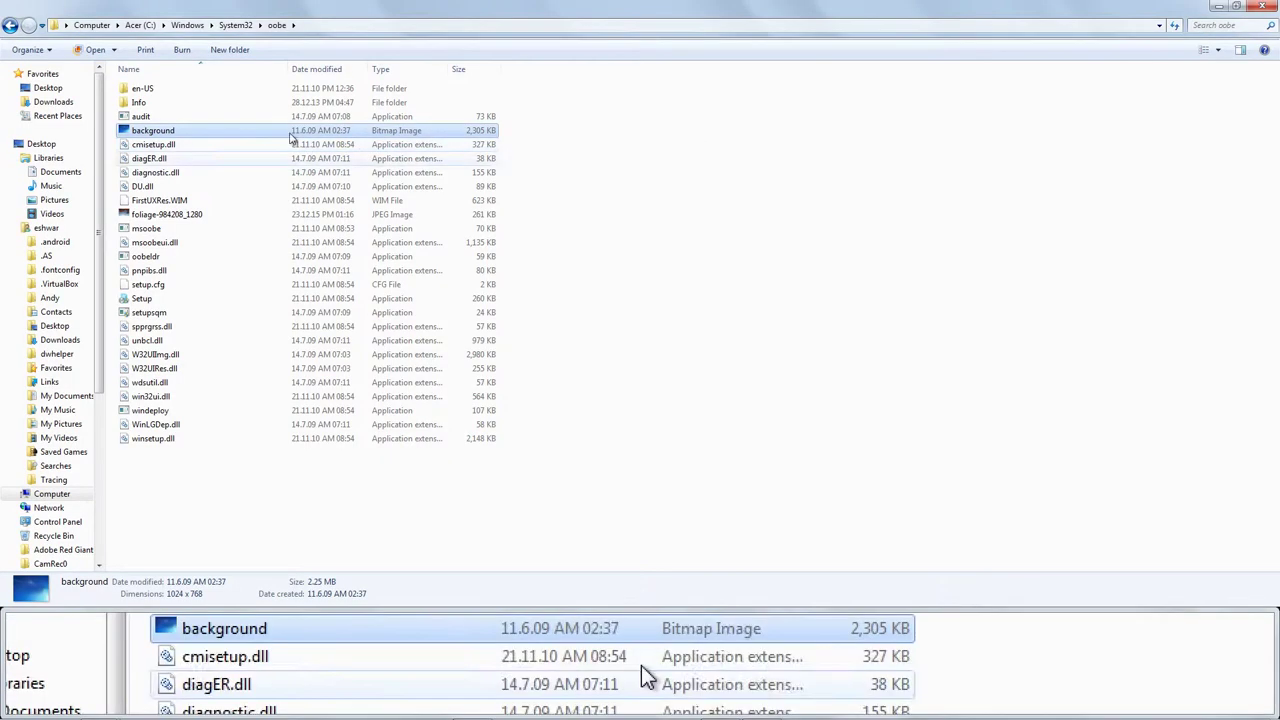
# - Create a new folder with the default name inside the Info\Backgrounds subfolder of oobe
pyautogui.doubleClick(140, 103)
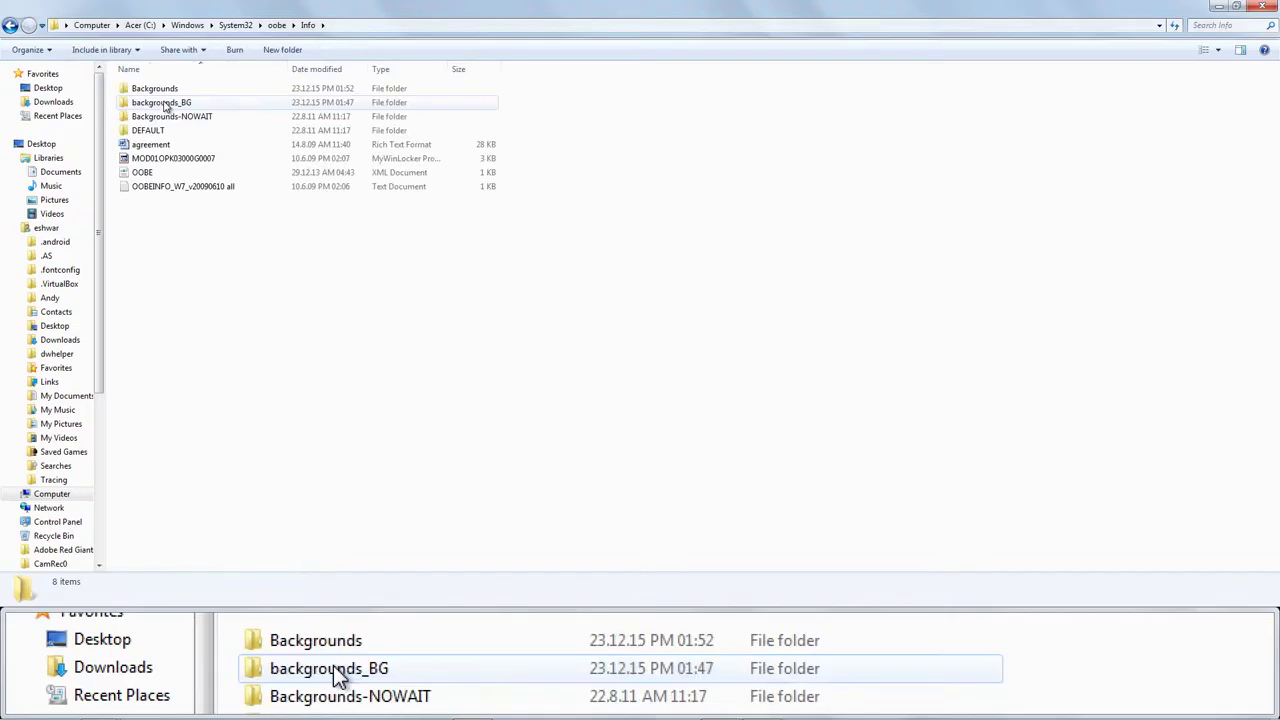
pyautogui.doubleClick(163, 90)
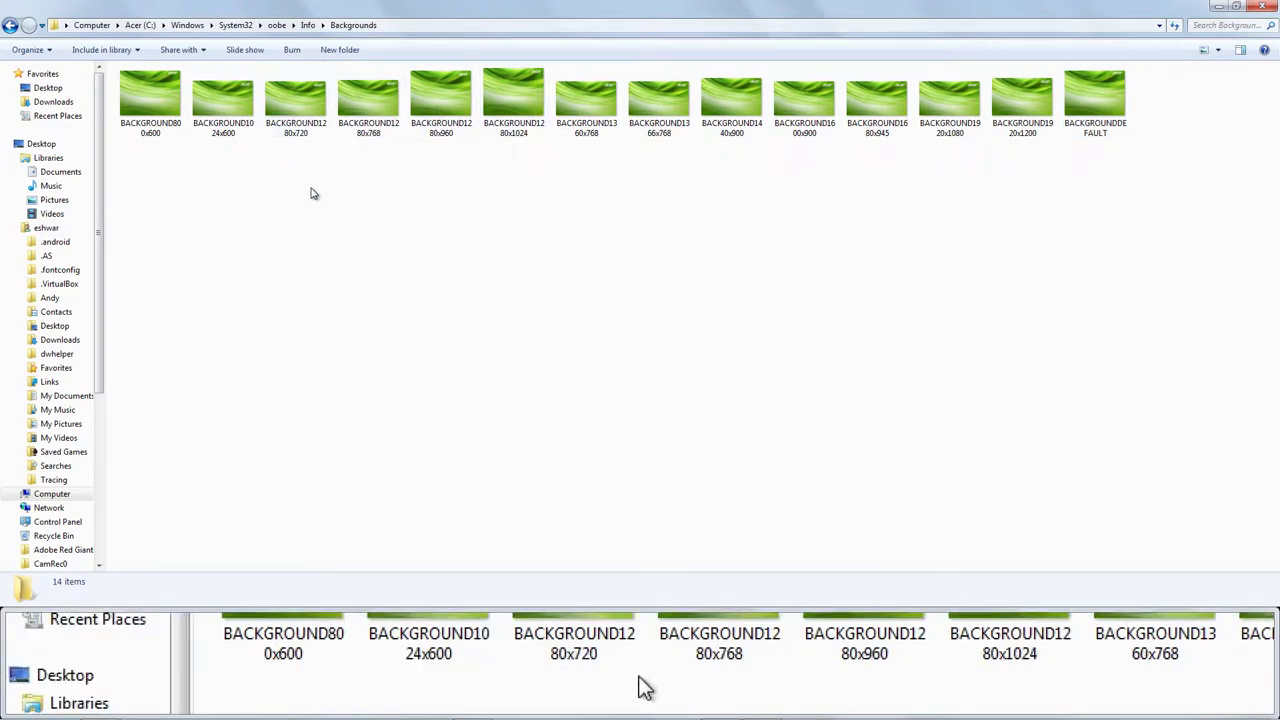
pyautogui.rightClick(312, 193)
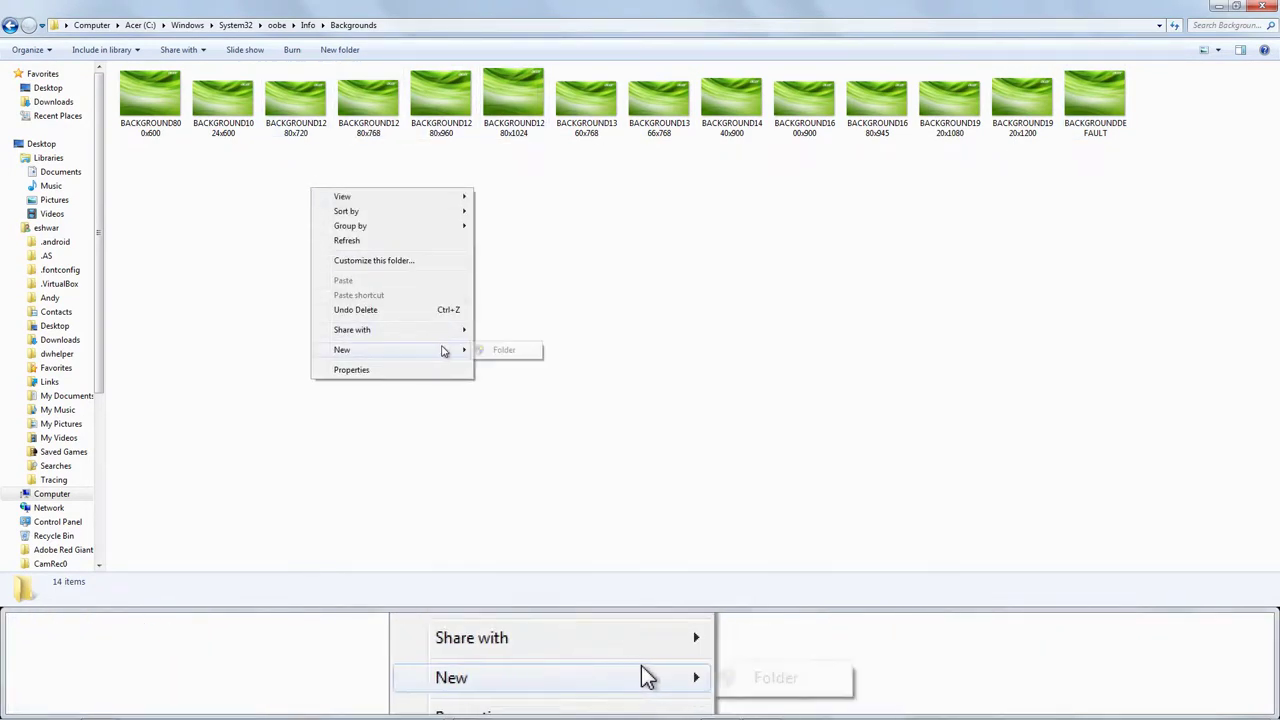
pyautogui.click(501, 350)
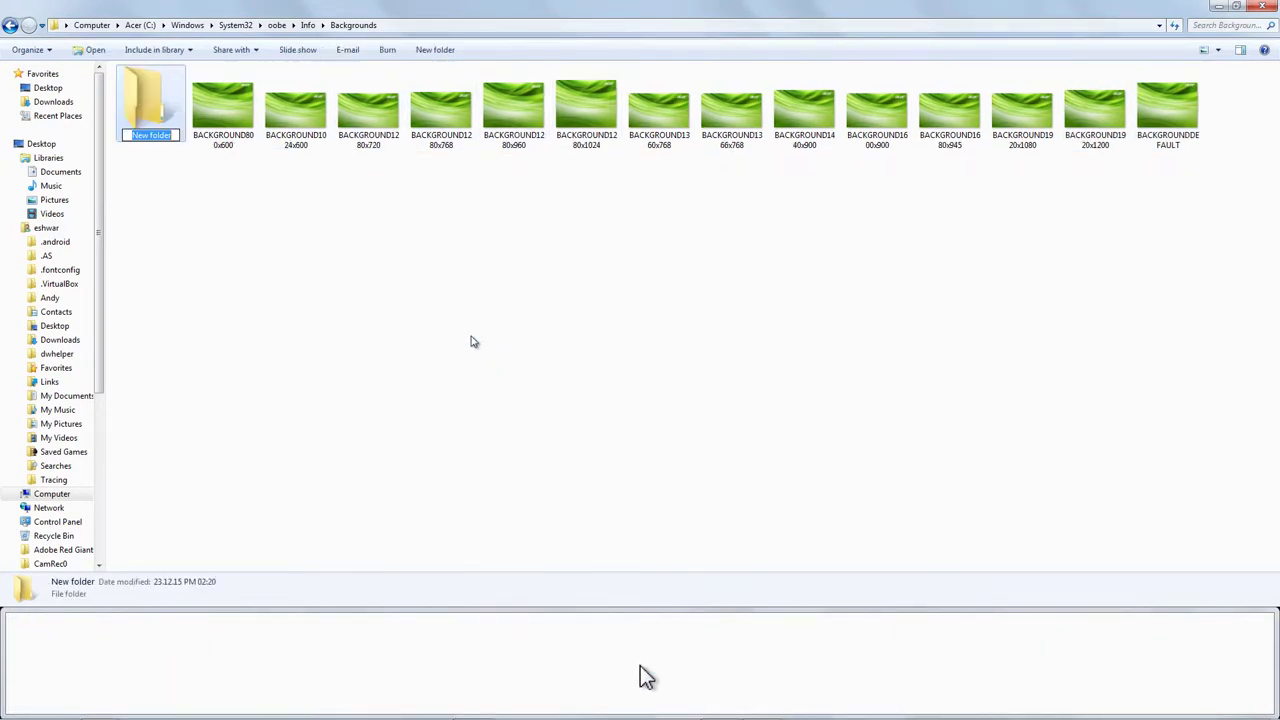
pyautogui.click(277, 223)
# - Move all the BACKGROUND images in the Backgrounds folder into New folder, granting administrator permission
pyautogui.moveTo(250, 203); pyautogui.dragTo(1200, 72)
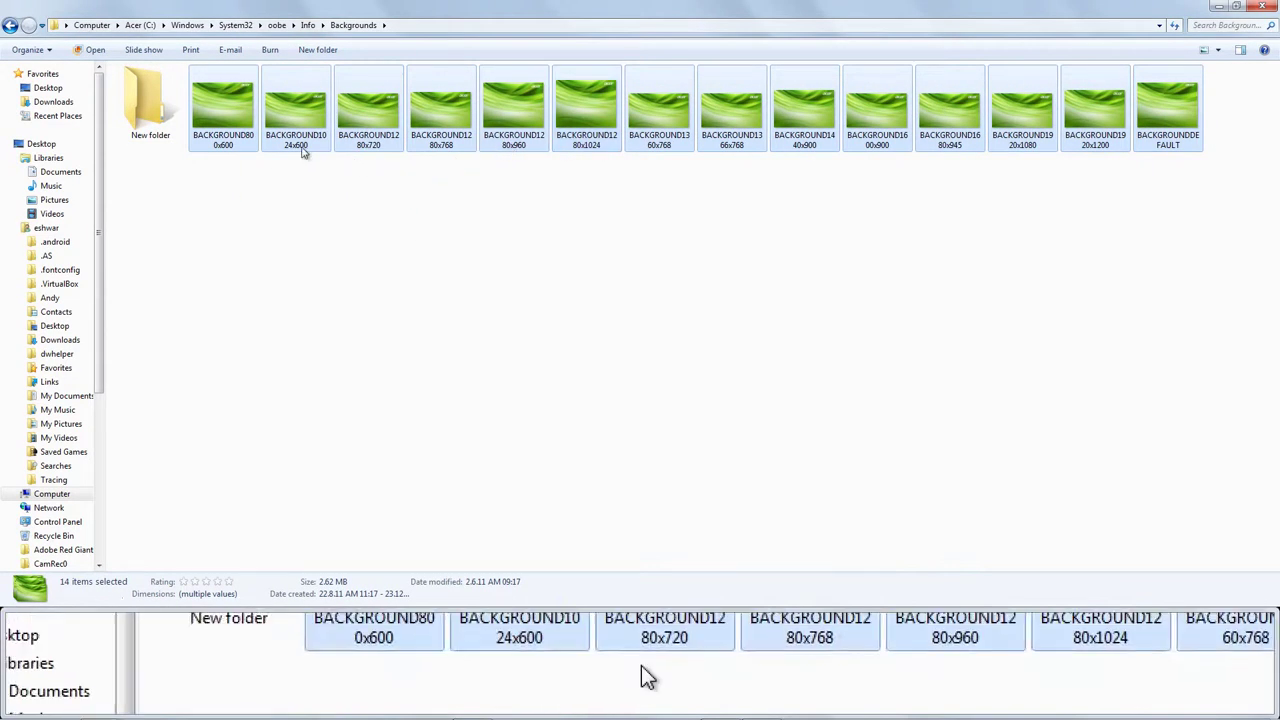
pyautogui.moveTo(306, 145); pyautogui.dragTo(150, 110)
pyautogui.click(640, 346)
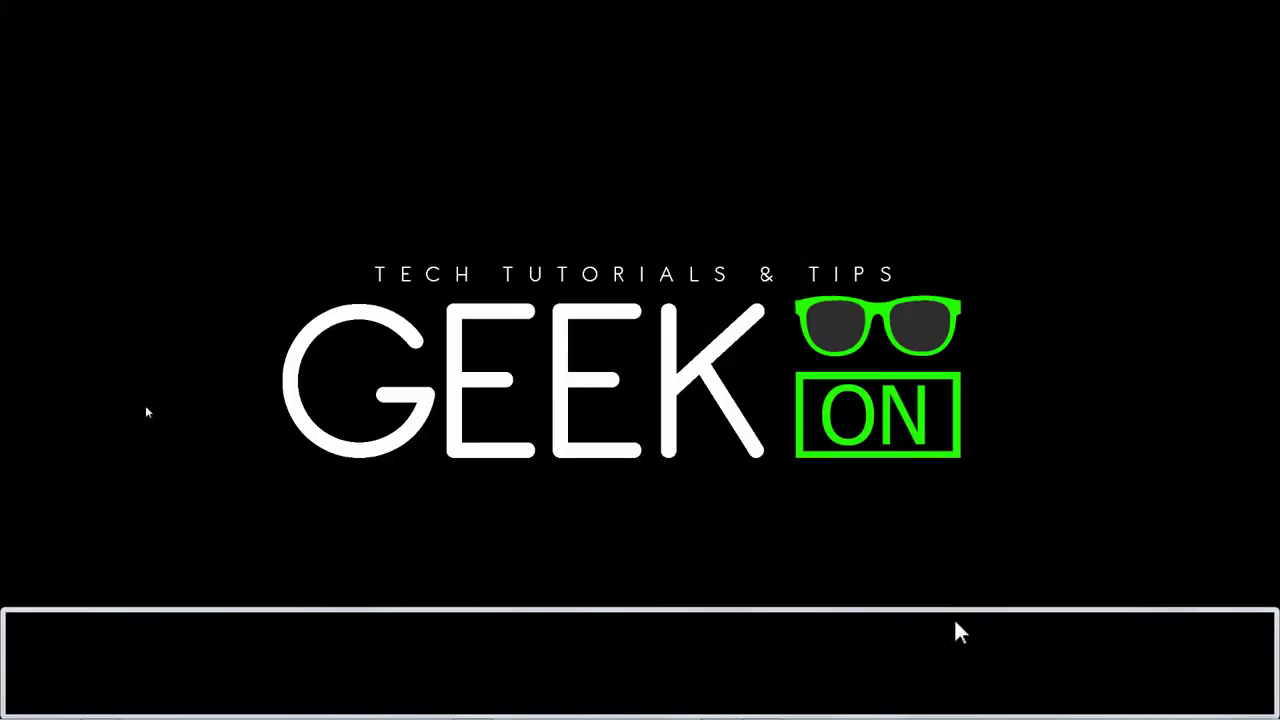
# - Open the picture folder New folder (3) on the desktop in a separate Computer window
pyautogui.click(16, 707)
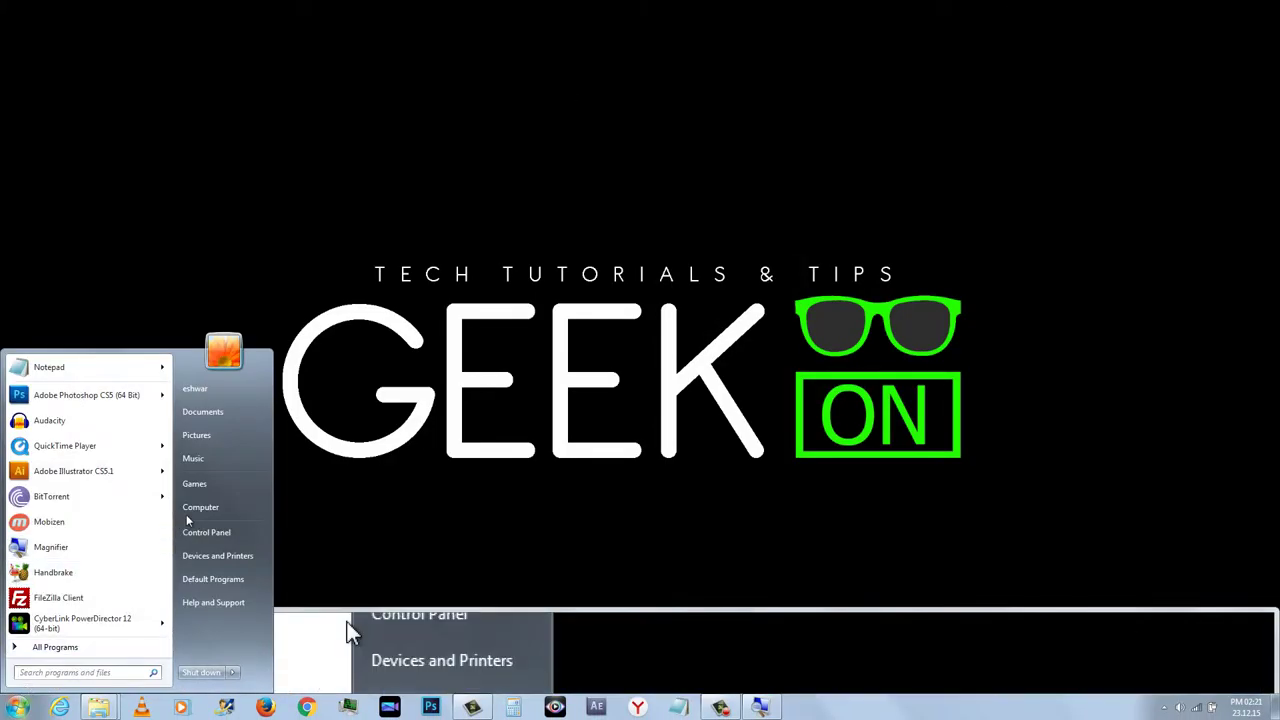
pyautogui.click(200, 508)
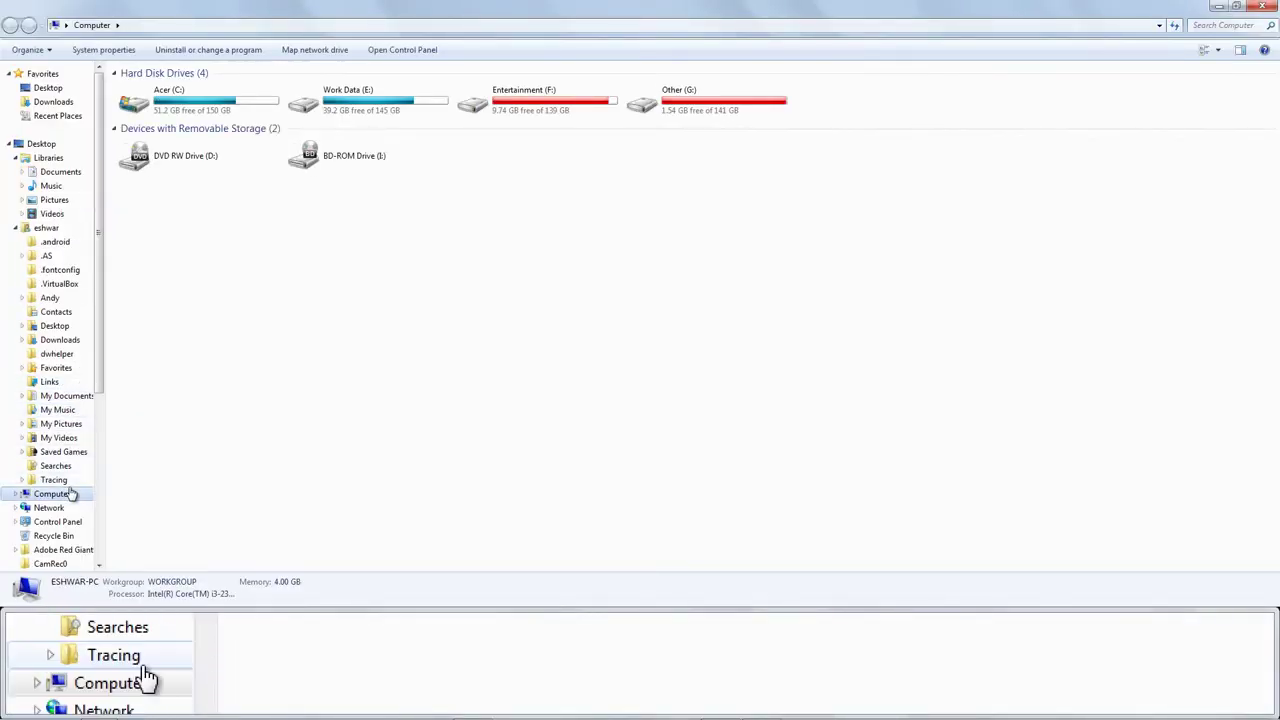
pyautogui.scroll(-4, 107, 407)
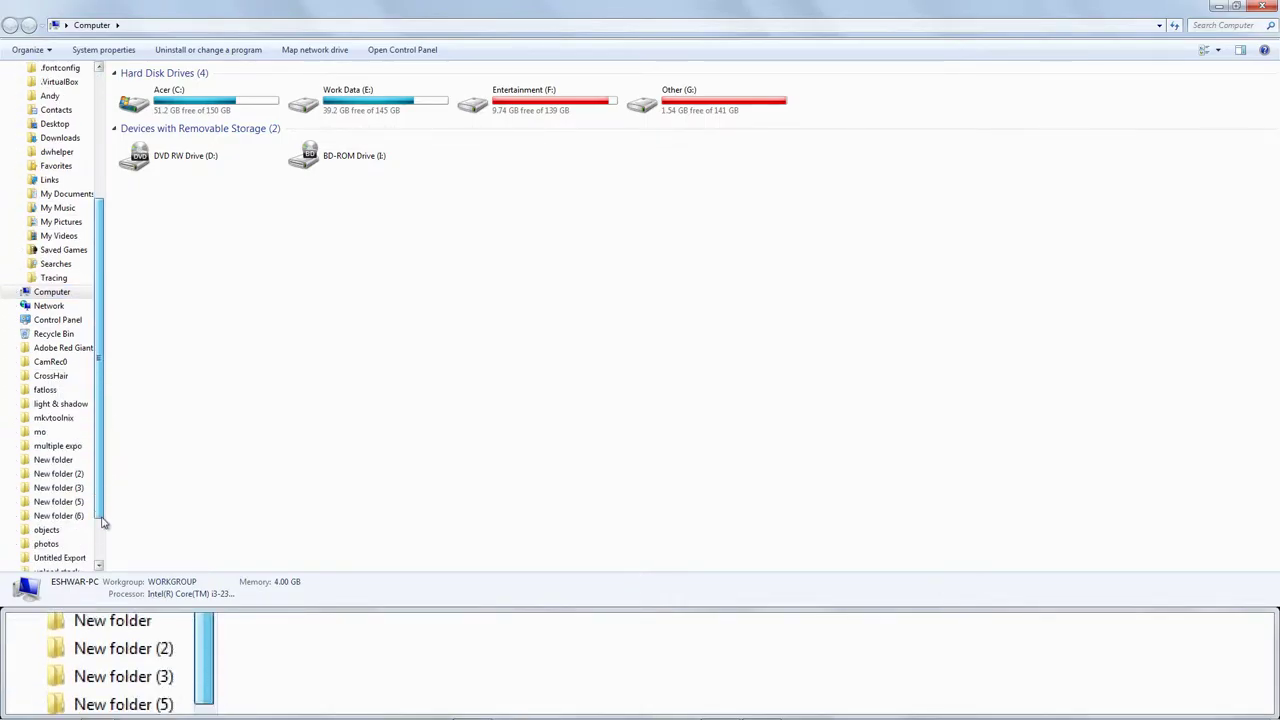
pyautogui.click(75, 478)
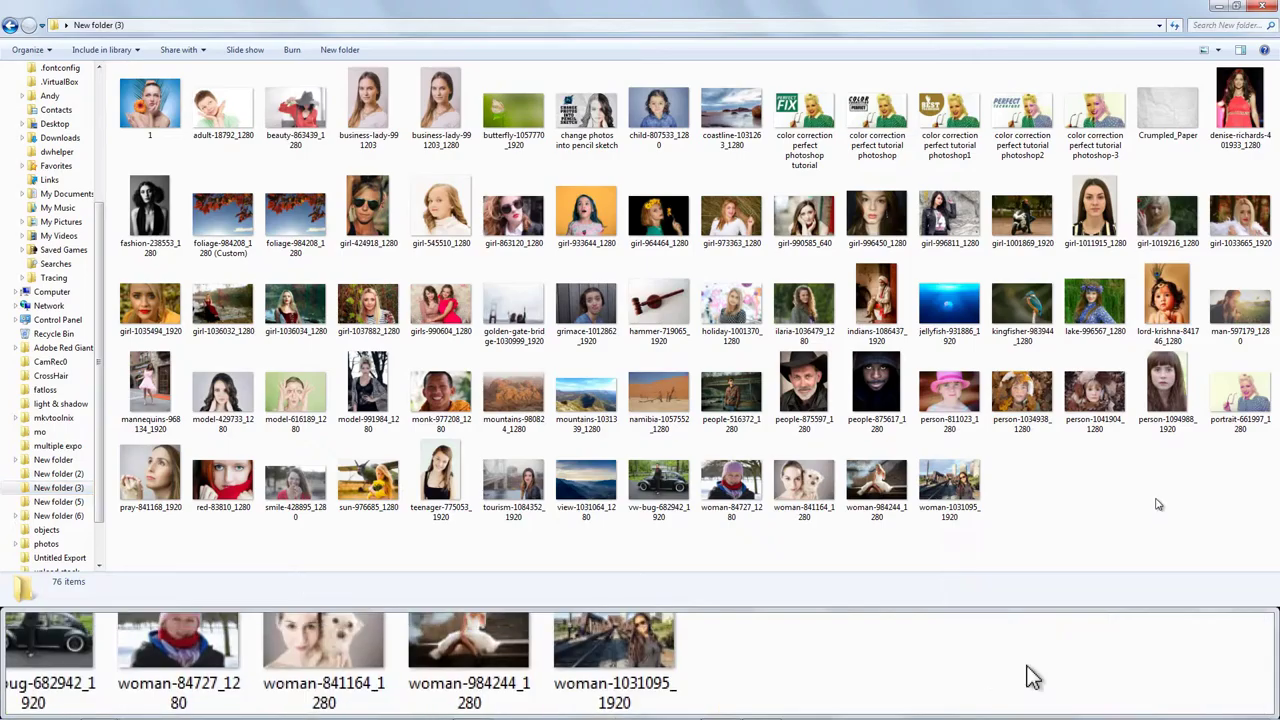
# - Copy the butterfly-1057770_1920 image from New folder (3) into the Backgrounds folder, granting administrator permission
pyautogui.click(524, 135)
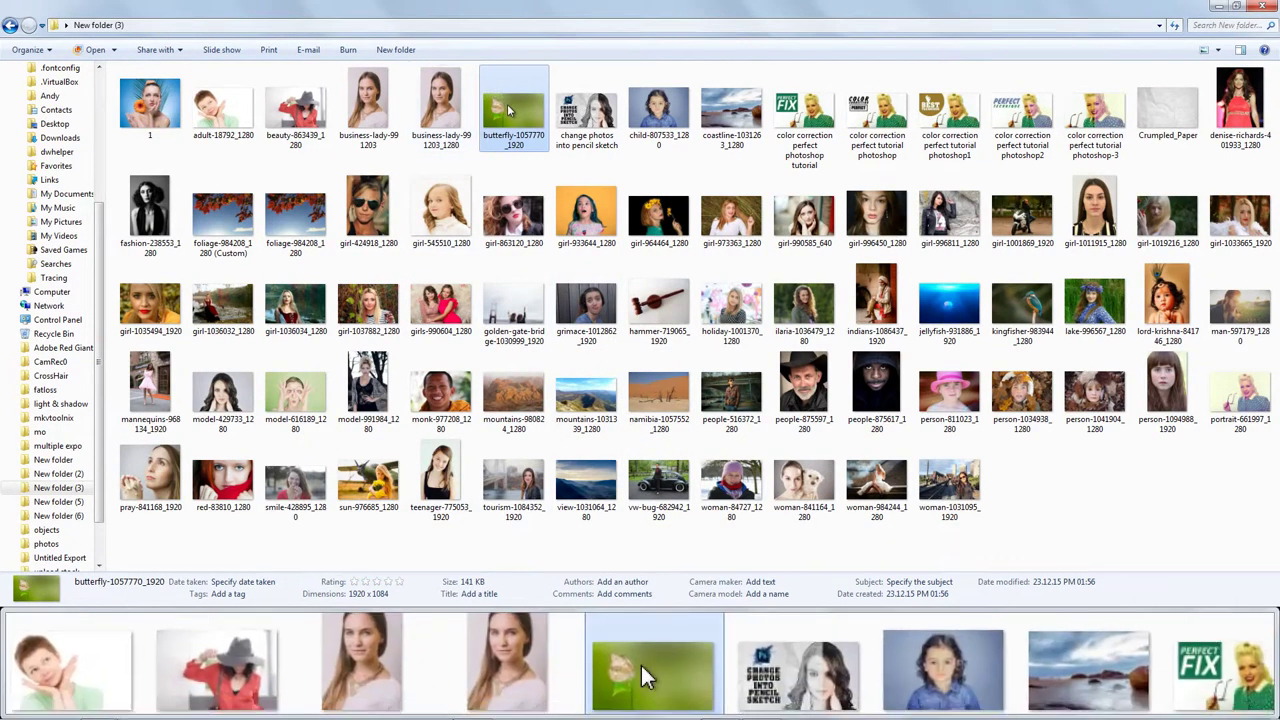
pyautogui.rightClick(507, 104)
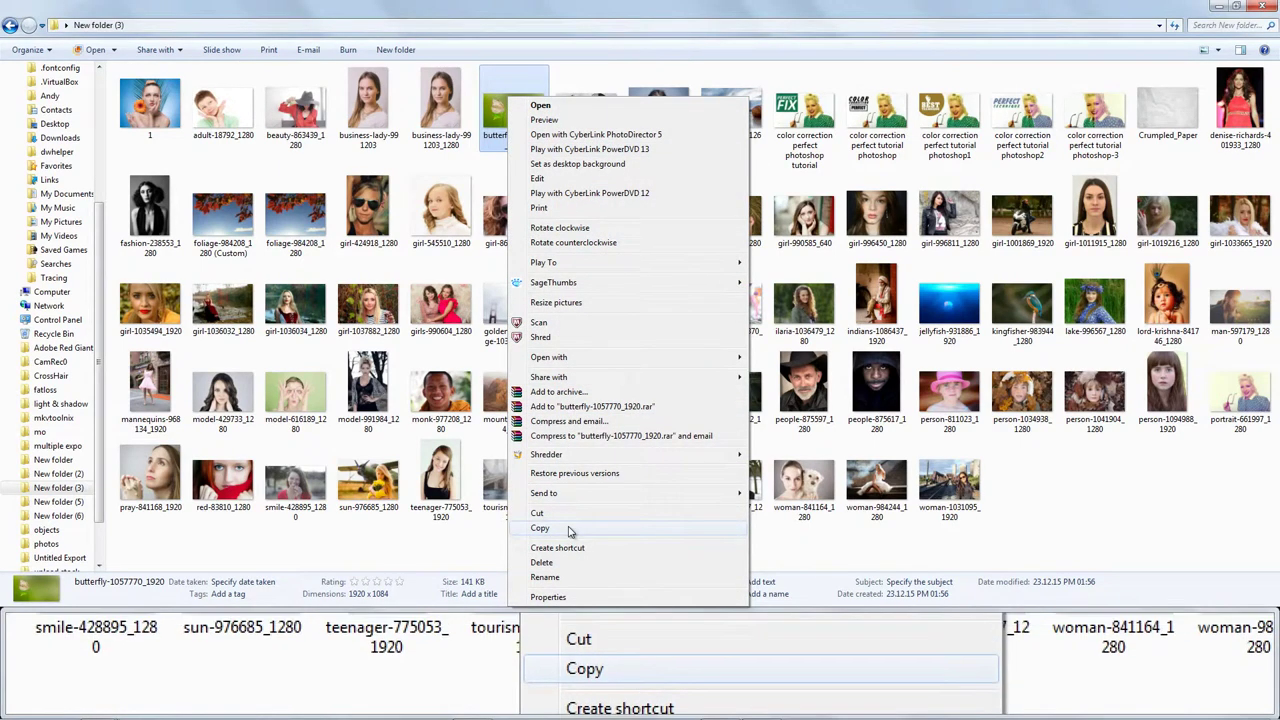
pyautogui.click(569, 528)
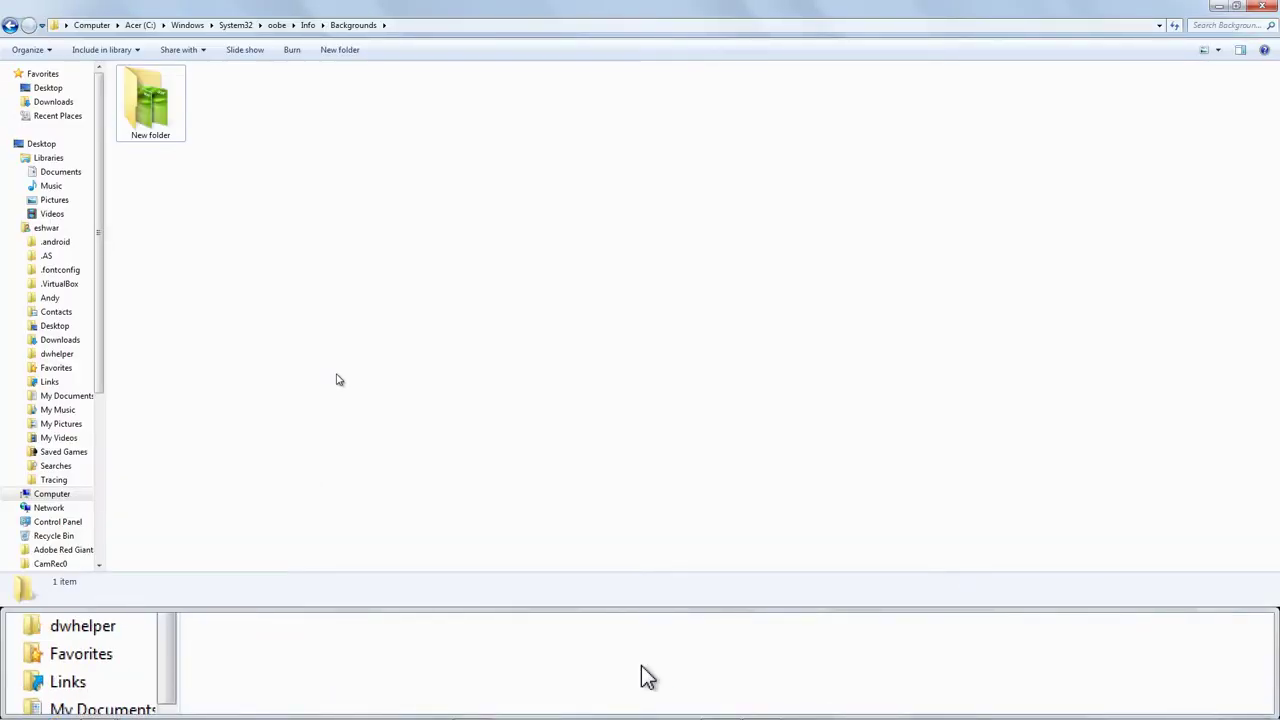
pyautogui.hotkey('ctrl', 'v')
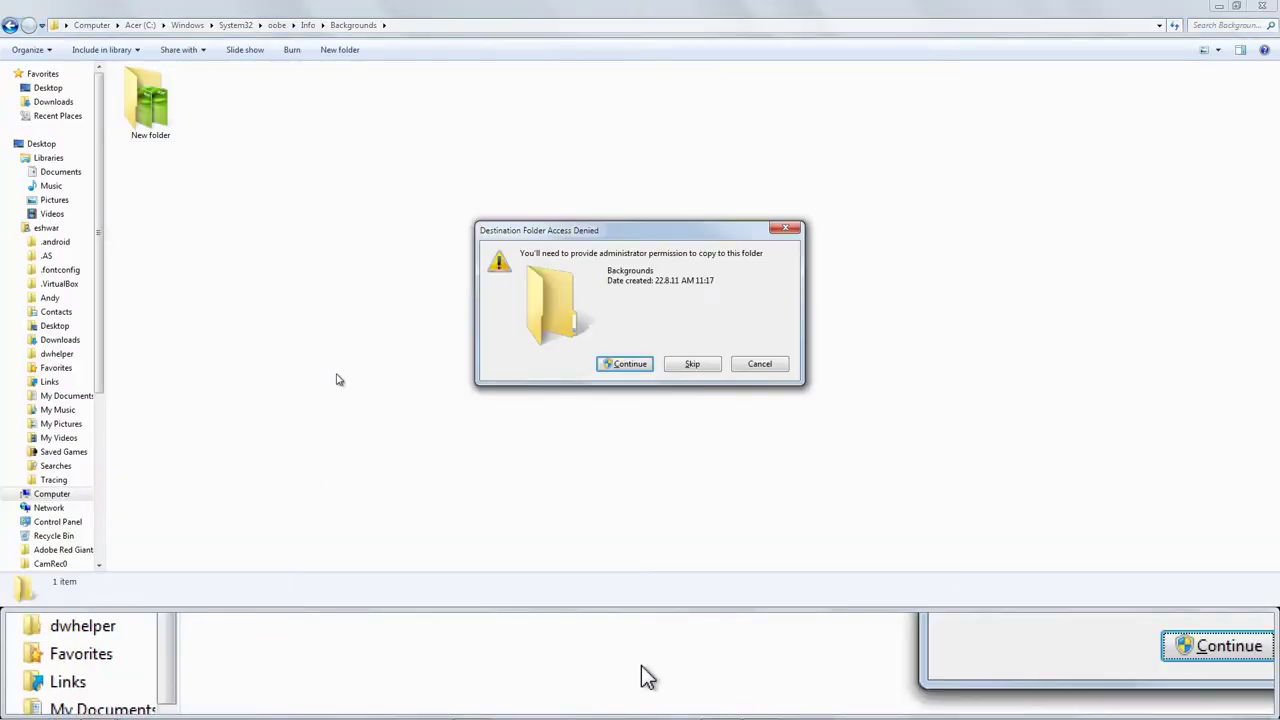
pyautogui.click(641, 369)
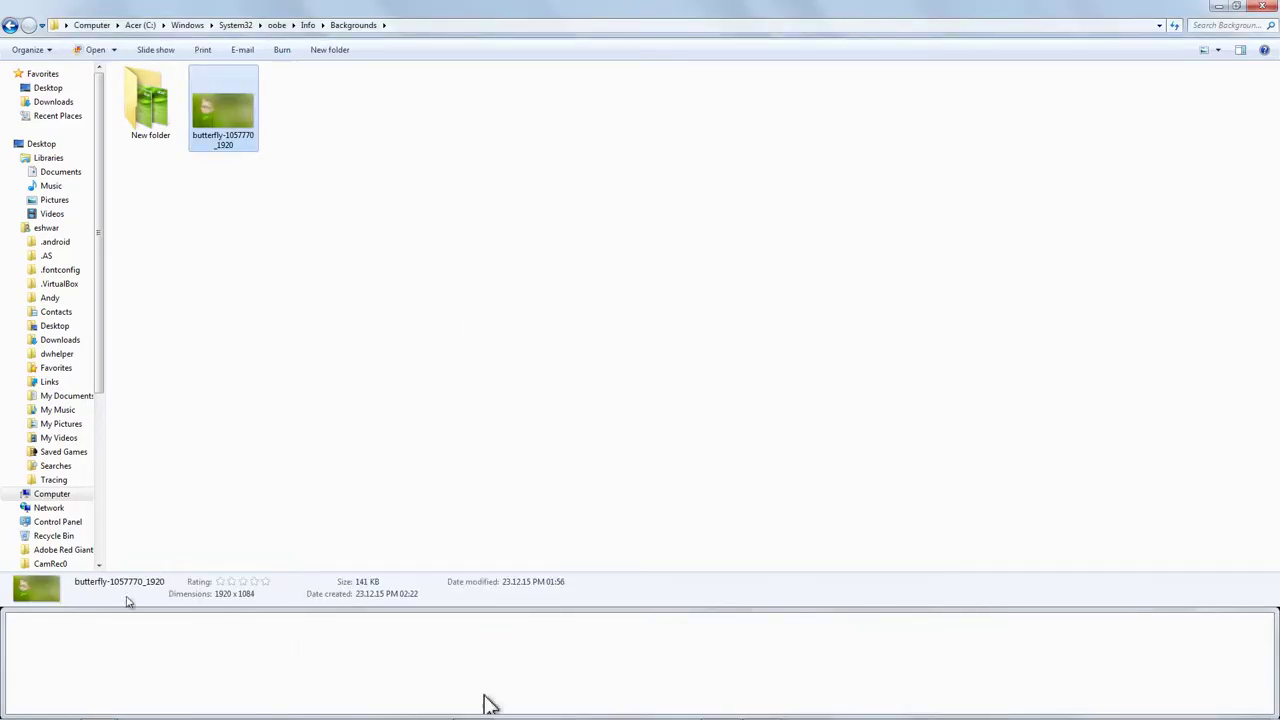
# - Copy the file name text BACKGROUNDDEFAULT from the original image inside the New folder of Backgrounds, leaving that name as it is
pyautogui.moveTo(98, 710)
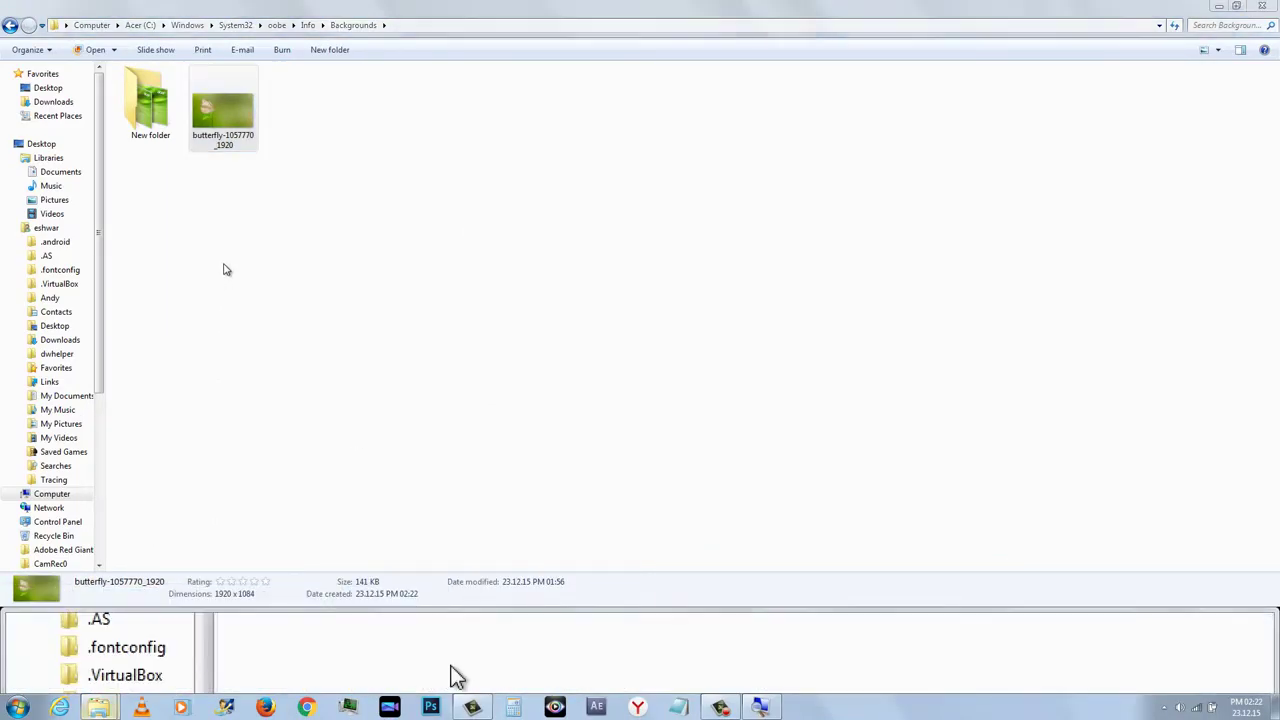
pyautogui.doubleClick(150, 100)
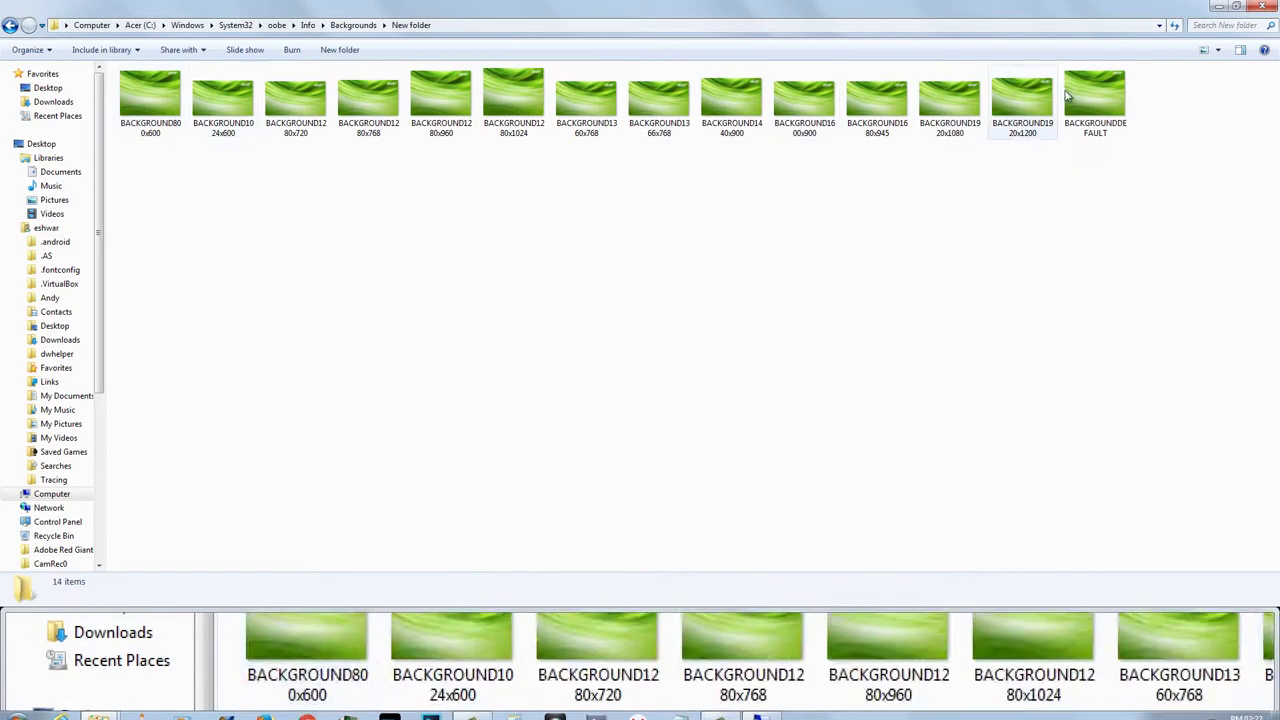
pyautogui.click(1093, 119)
pyautogui.rightClick(1093, 119)
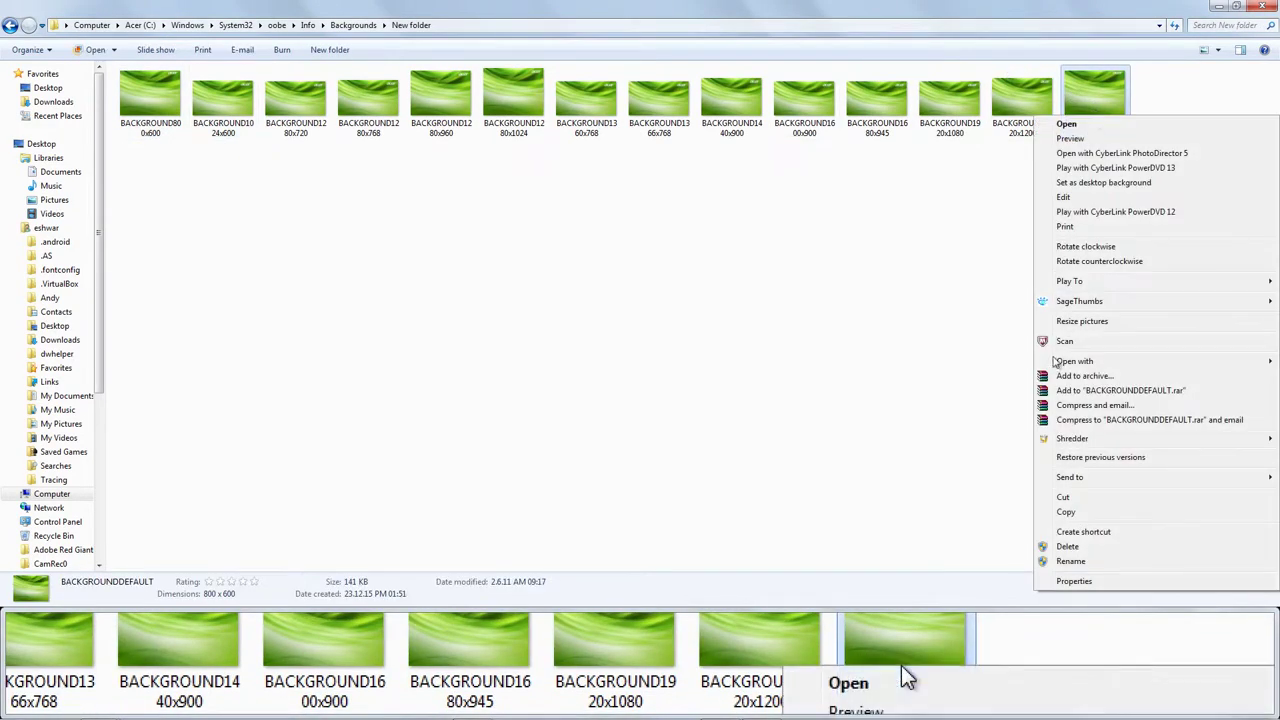
pyautogui.click(1071, 563)
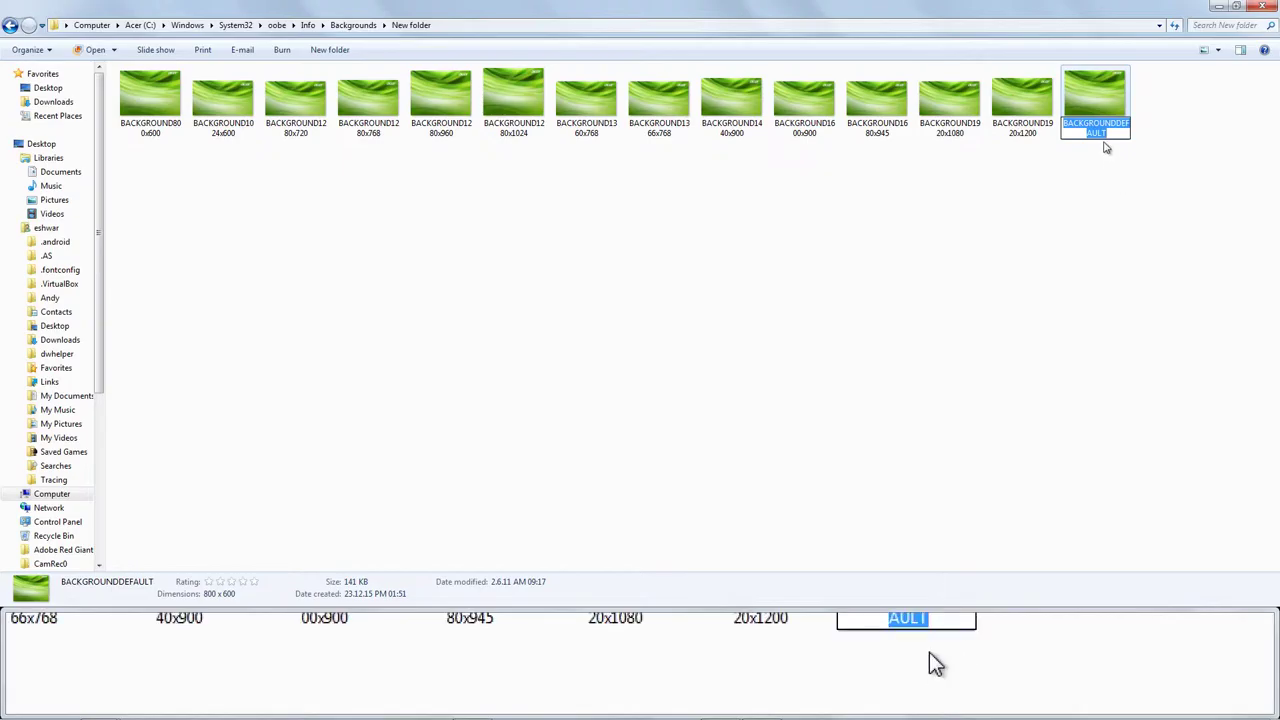
pyautogui.rightClick(1101, 136)
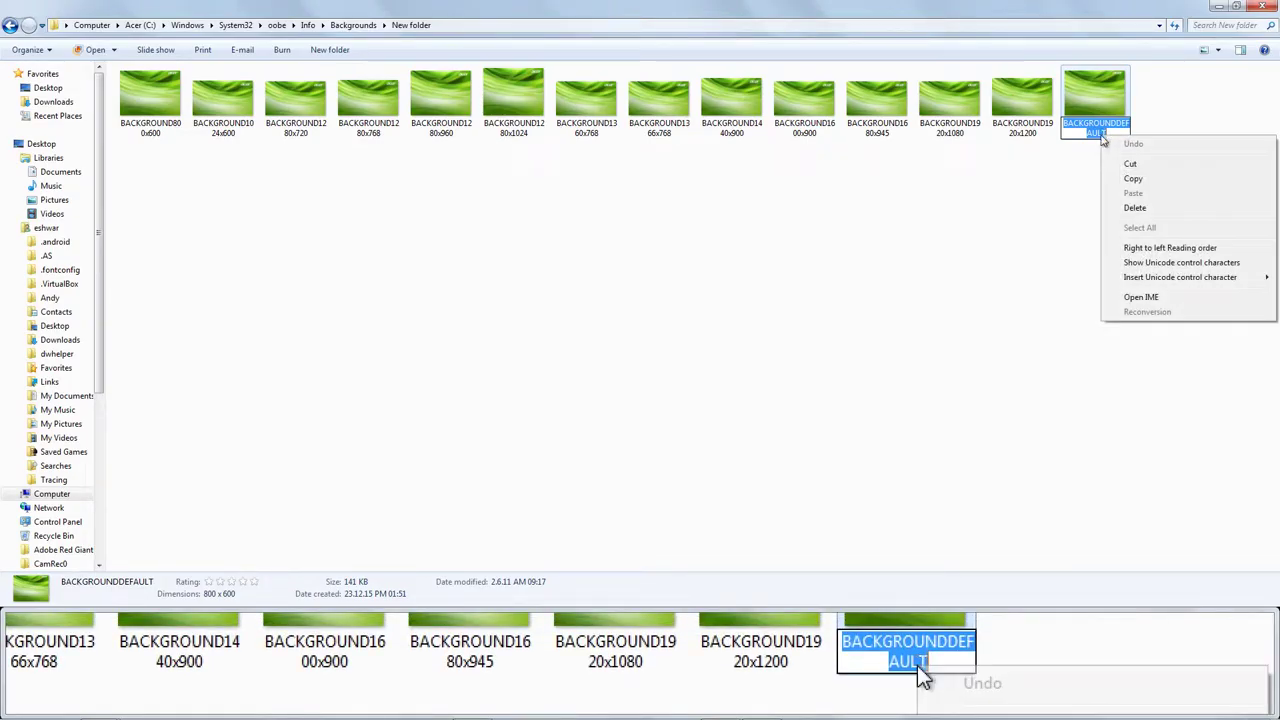
pyautogui.click(1133, 179)
pyautogui.click(1115, 205)
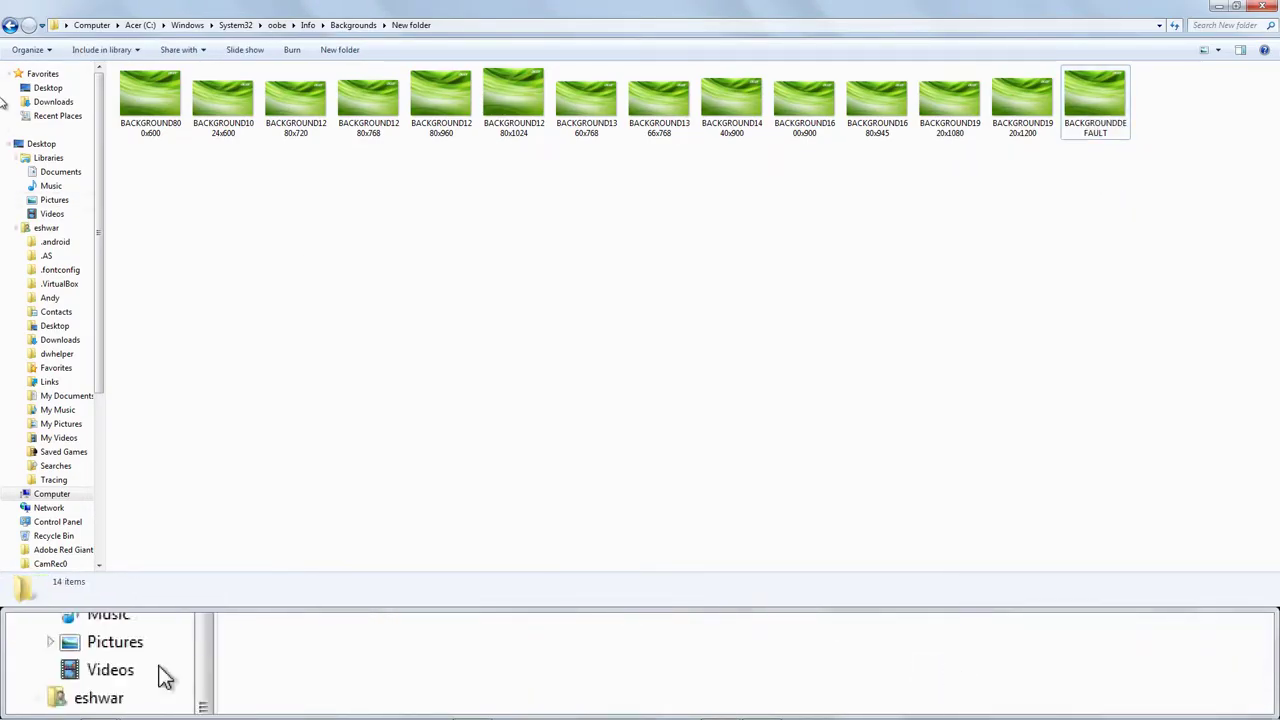
# - Return to the Backgrounds folder and rename the butterfly image as BACKGROUNDDEFAULT, granting administrator permission
pyautogui.click(10, 28)
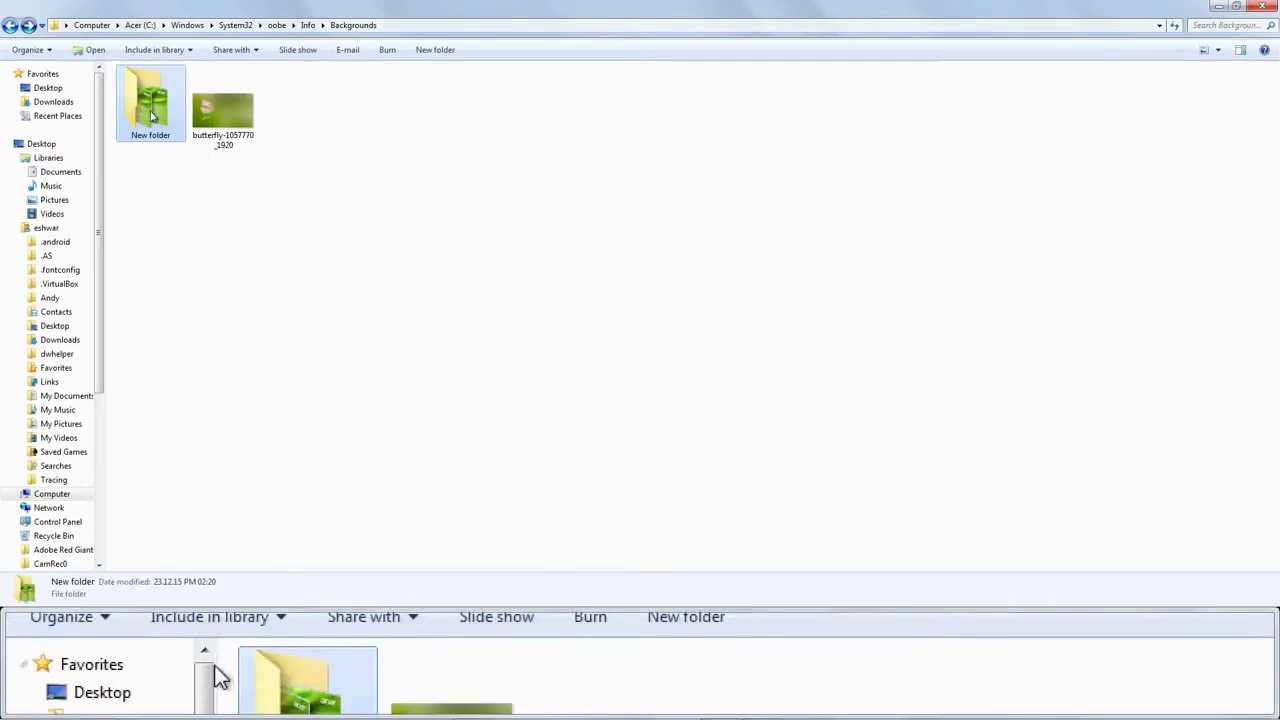
pyautogui.rightClick(228, 141)
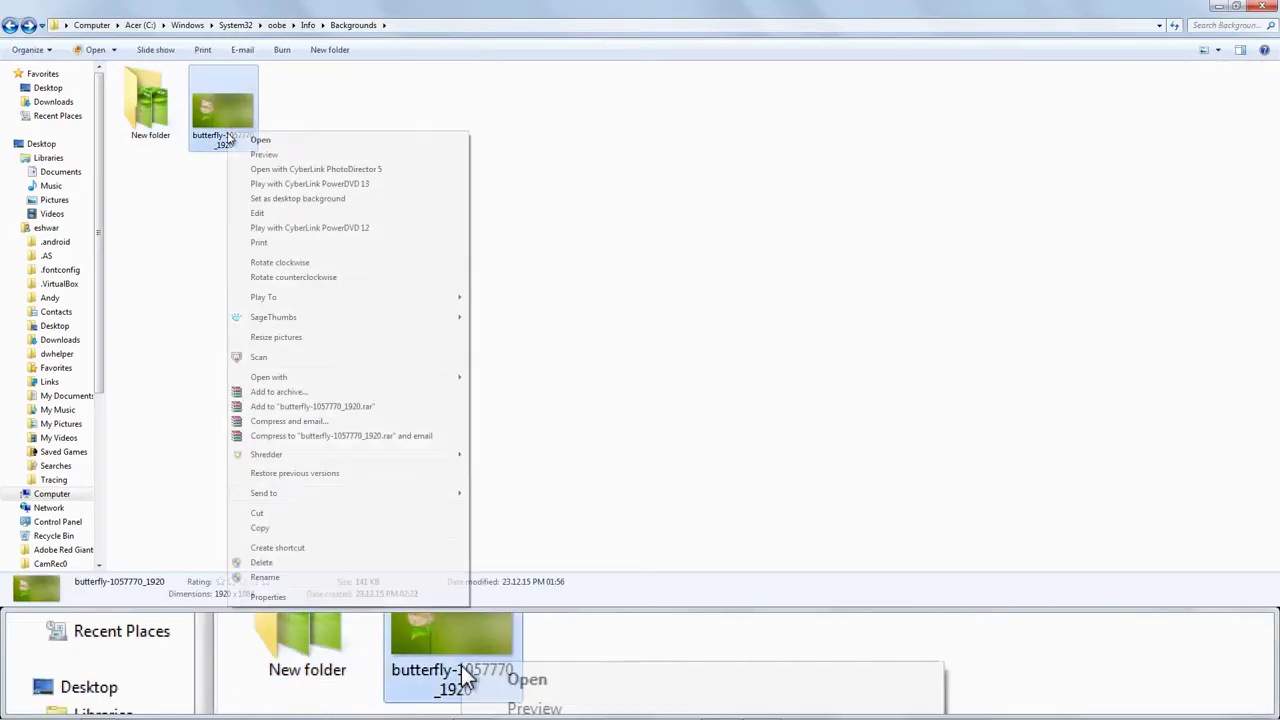
pyautogui.click(333, 584)
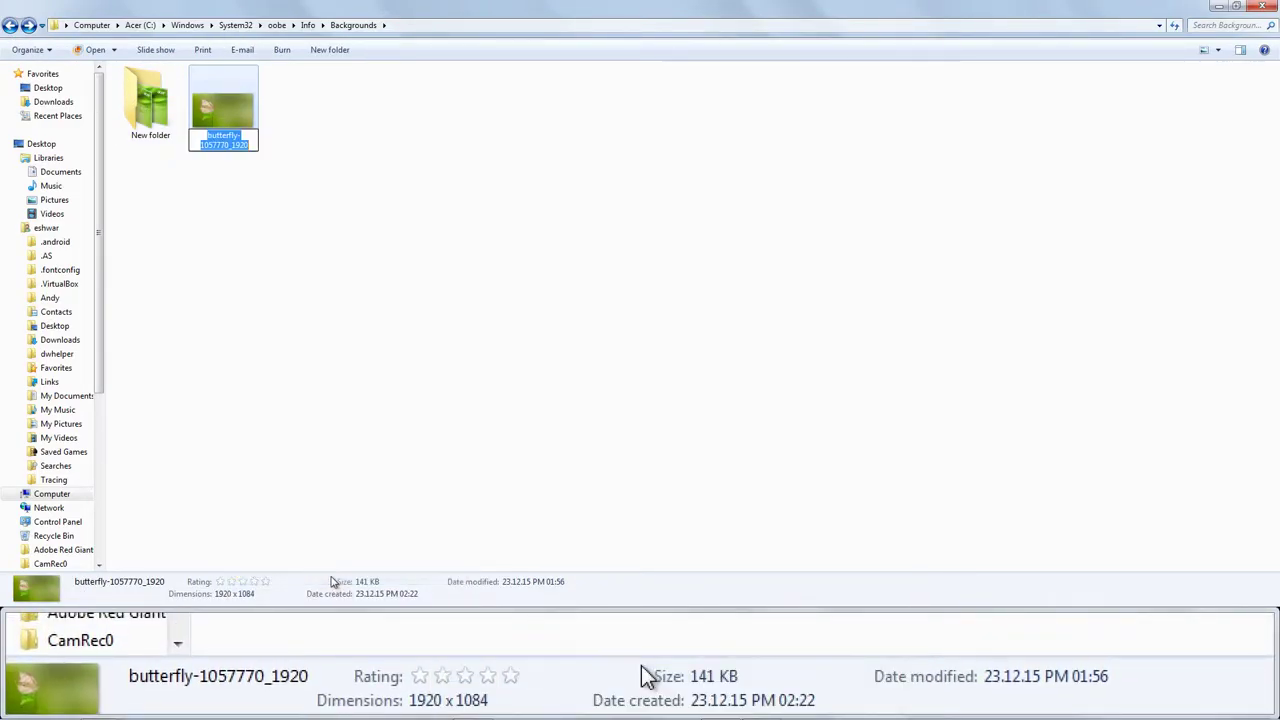
pyautogui.hotkey('ctrl', 'v')
pyautogui.press('Return')
pyautogui.click(382, 336)
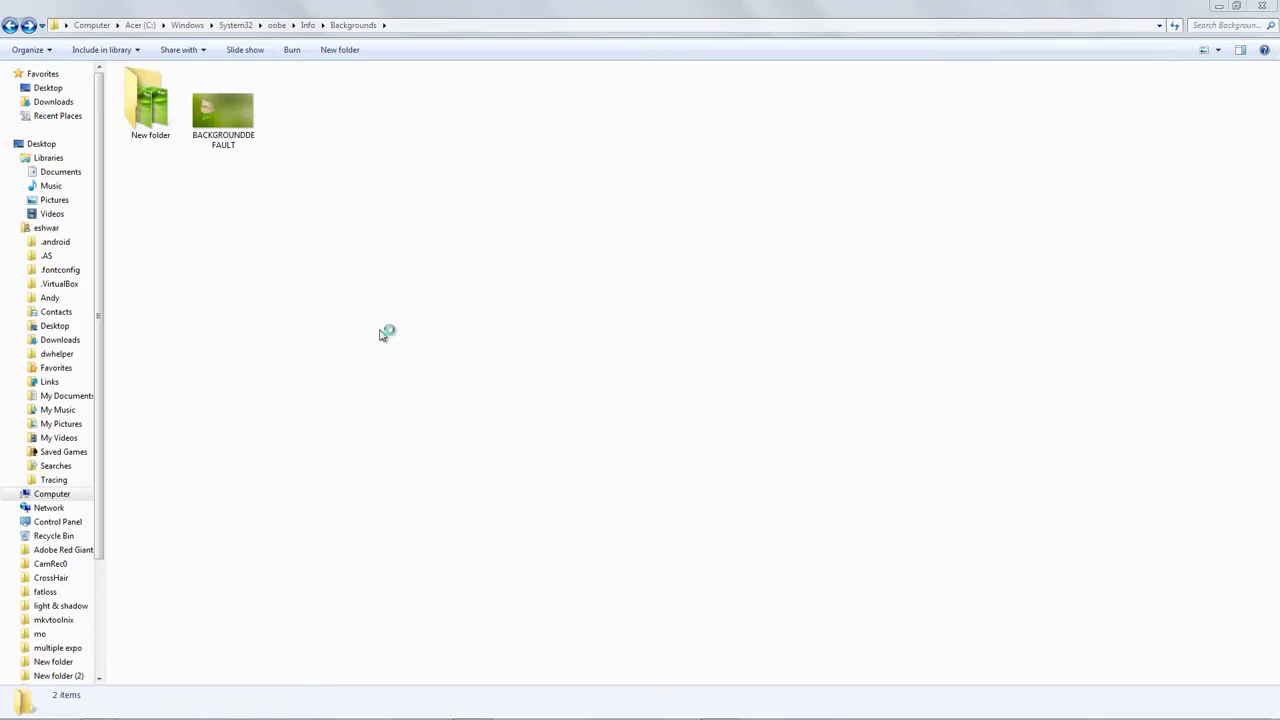
# - Check the background on the Windows security options screen and return to the desktop session
pyautogui.hotkey('ctrl', 'alt', 'Delete')
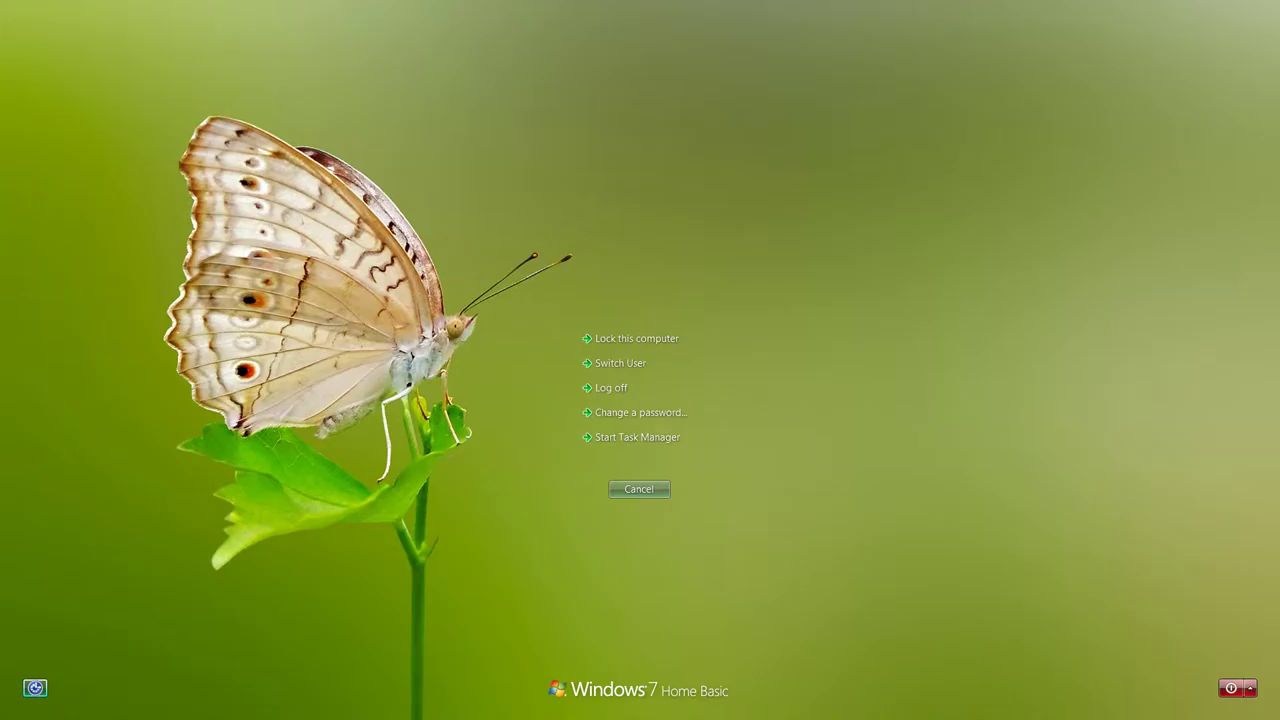
pyautogui.click(645, 491)
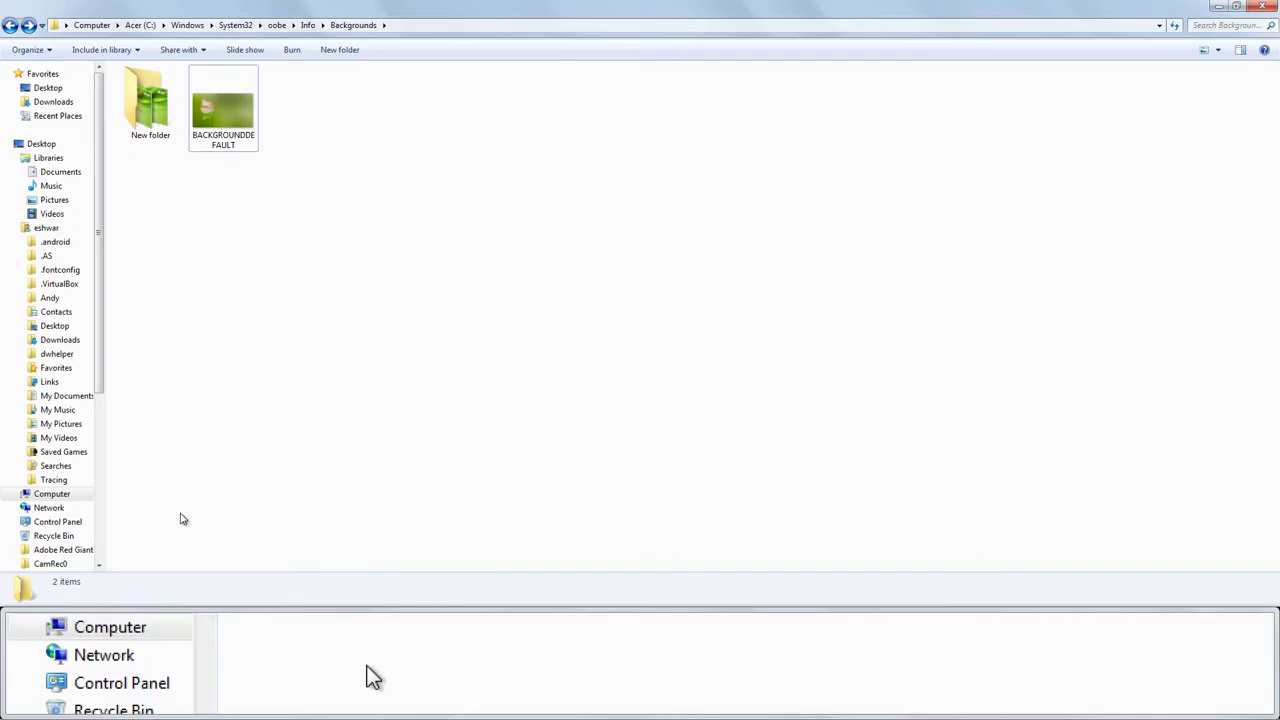
# - Copy the jellyfish-931886_1920 image from New folder (3) into the Backgrounds folder, granting administrator permission
pyautogui.press('super')
pyautogui.press('super')
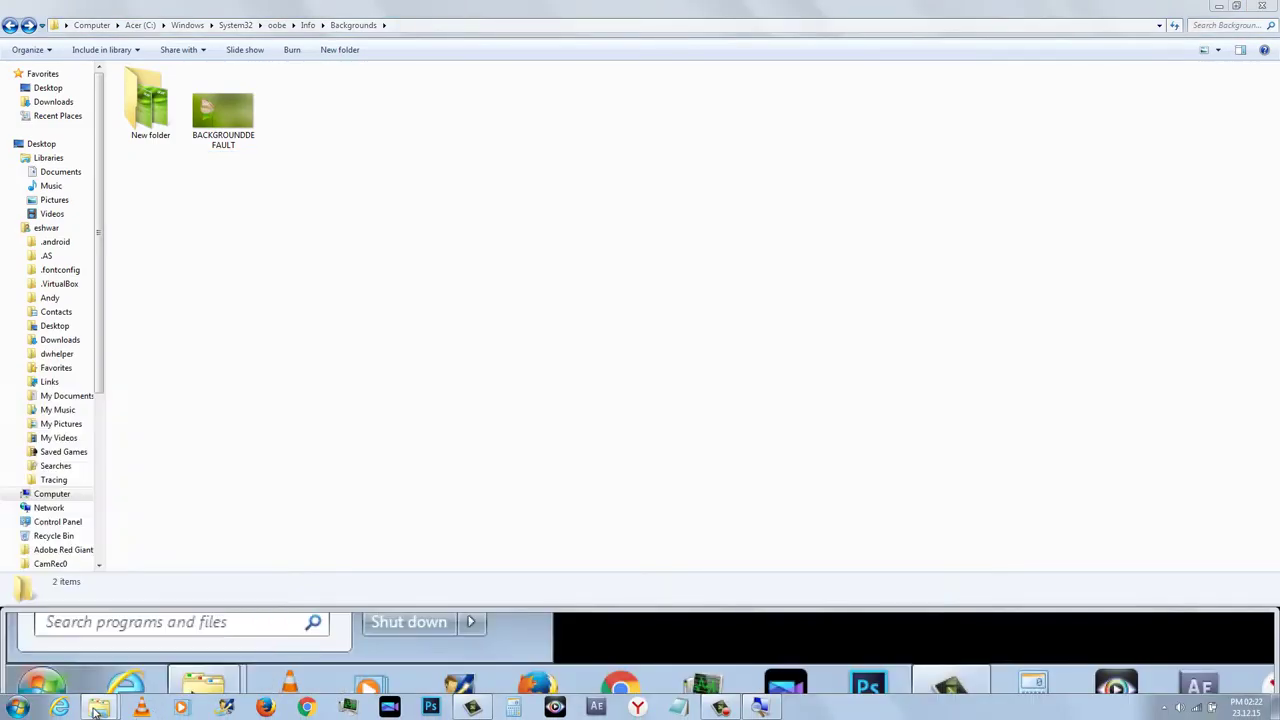
pyautogui.moveTo(98, 707)
pyautogui.click(207, 667)
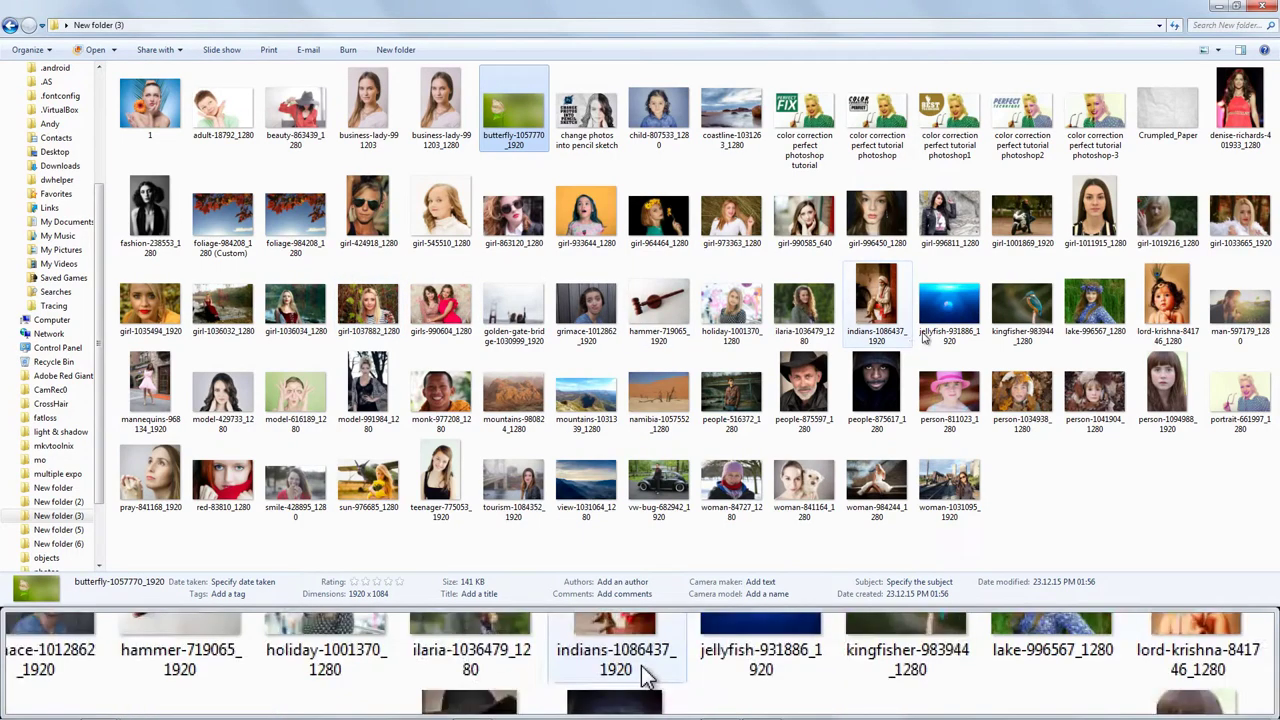
pyautogui.rightClick(944, 312)
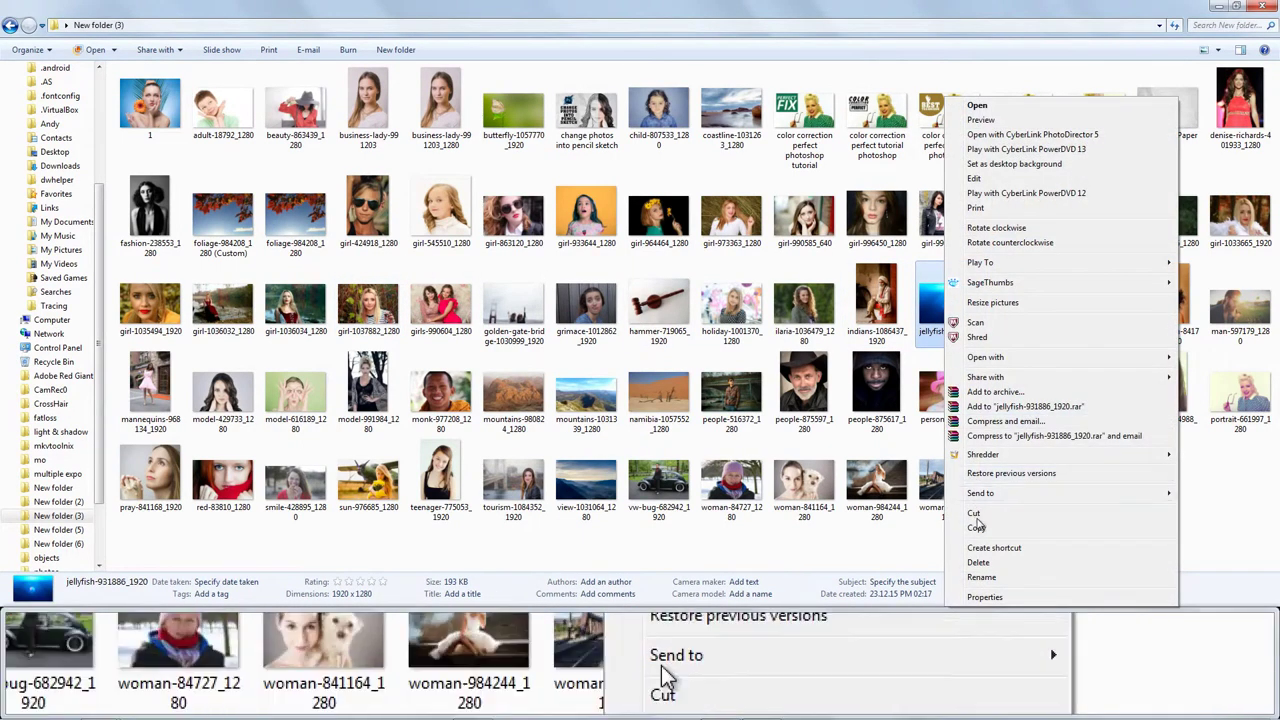
pyautogui.click(977, 530)
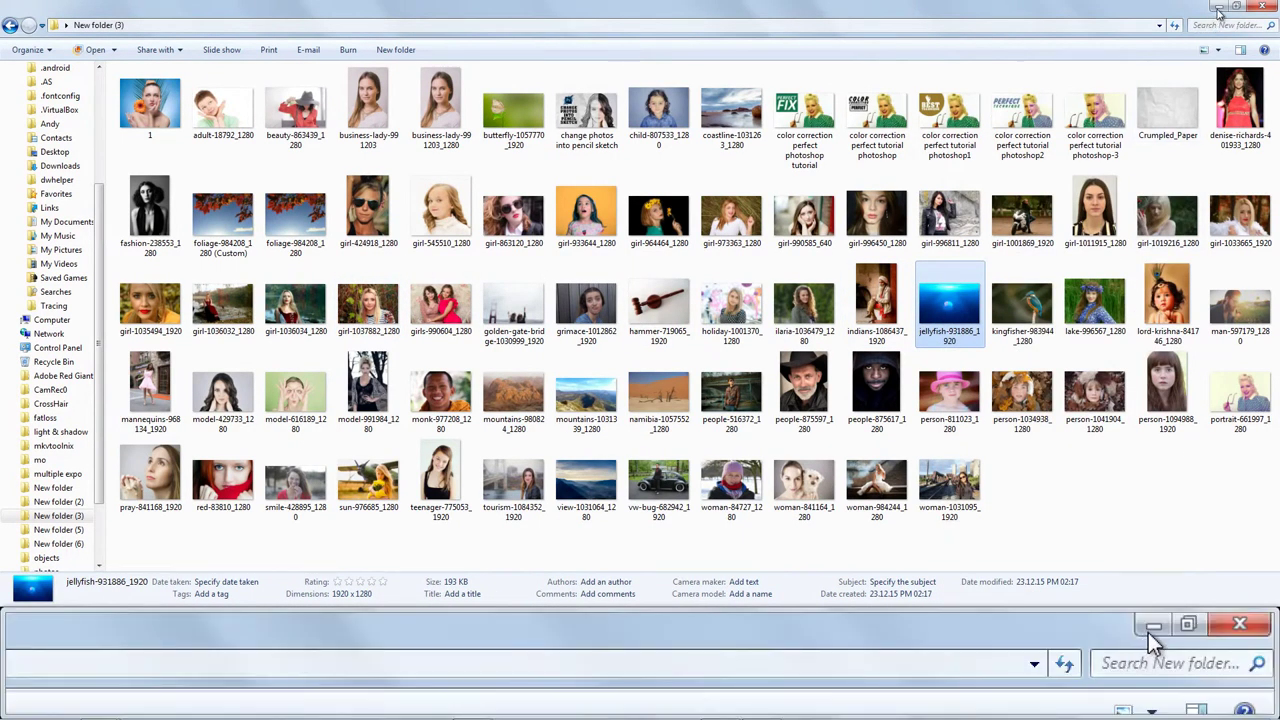
pyautogui.click(1218, 8)
pyautogui.rightClick(410, 204)
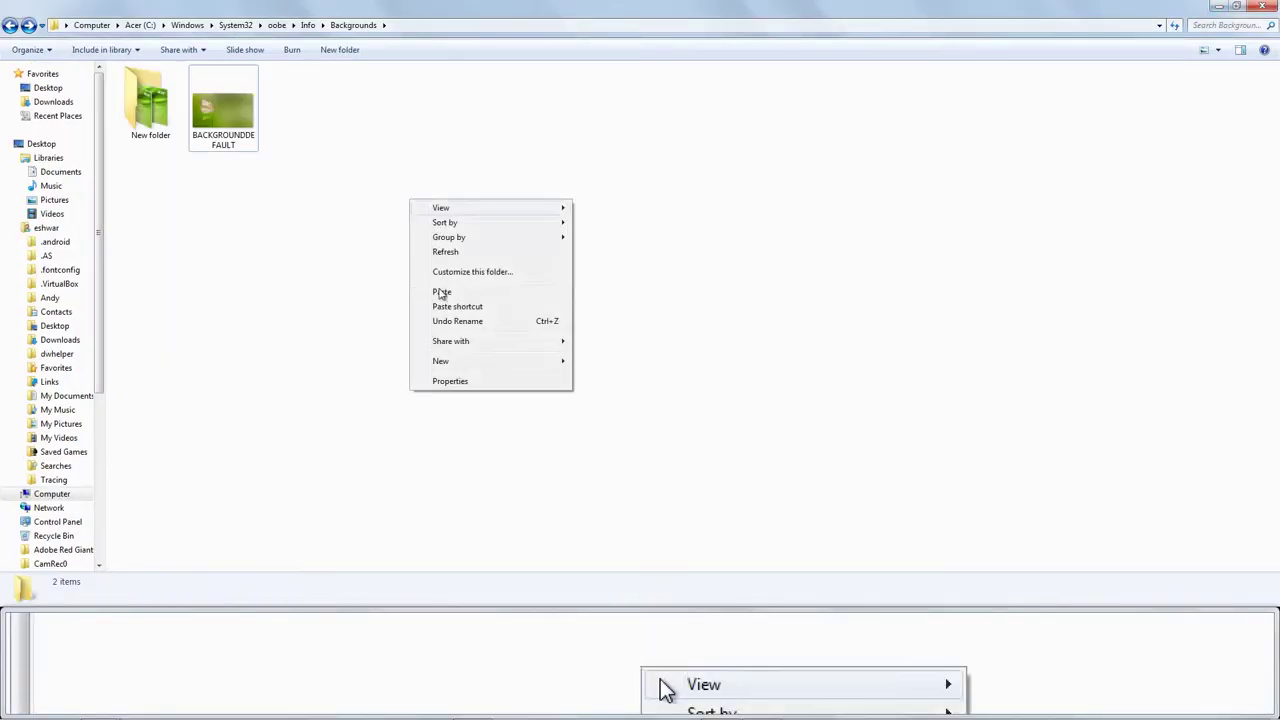
pyautogui.click(444, 294)
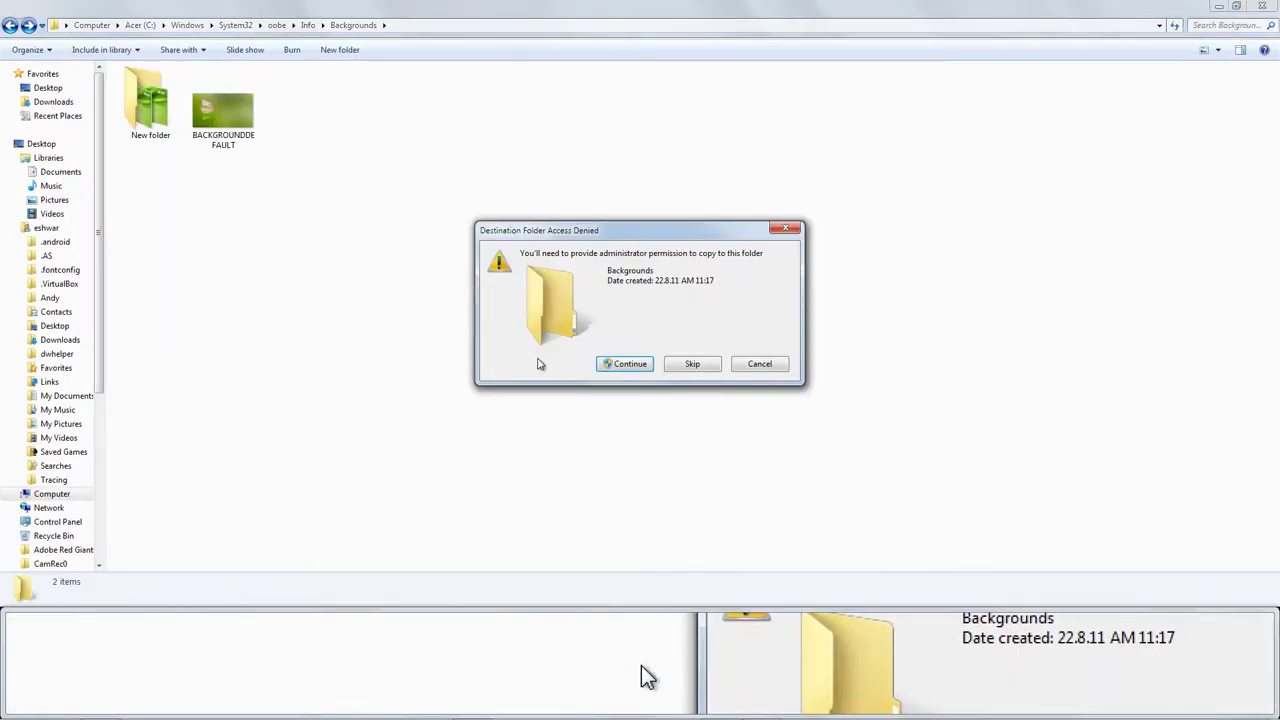
pyautogui.click(628, 364)
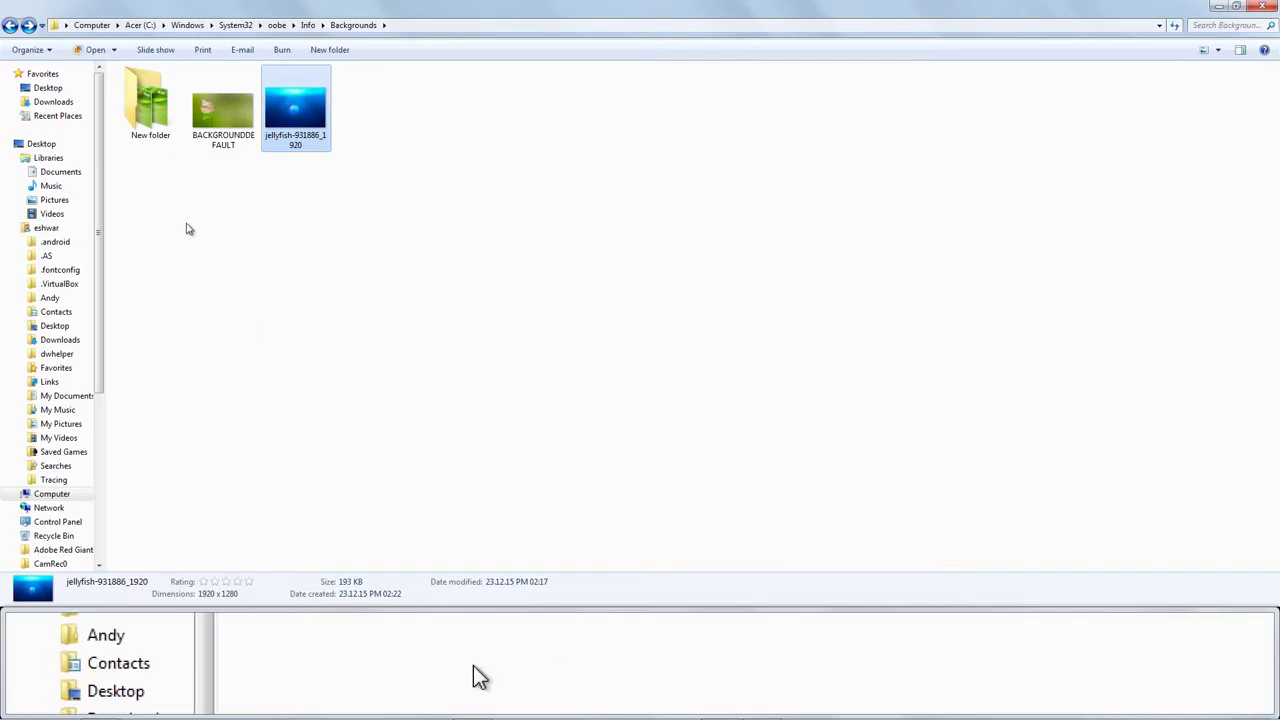
# - Copy the file name text BACKGROUNDDEFAULT from the butterfly image in the Backgrounds folder, leaving that name as it is
pyautogui.click(223, 148)
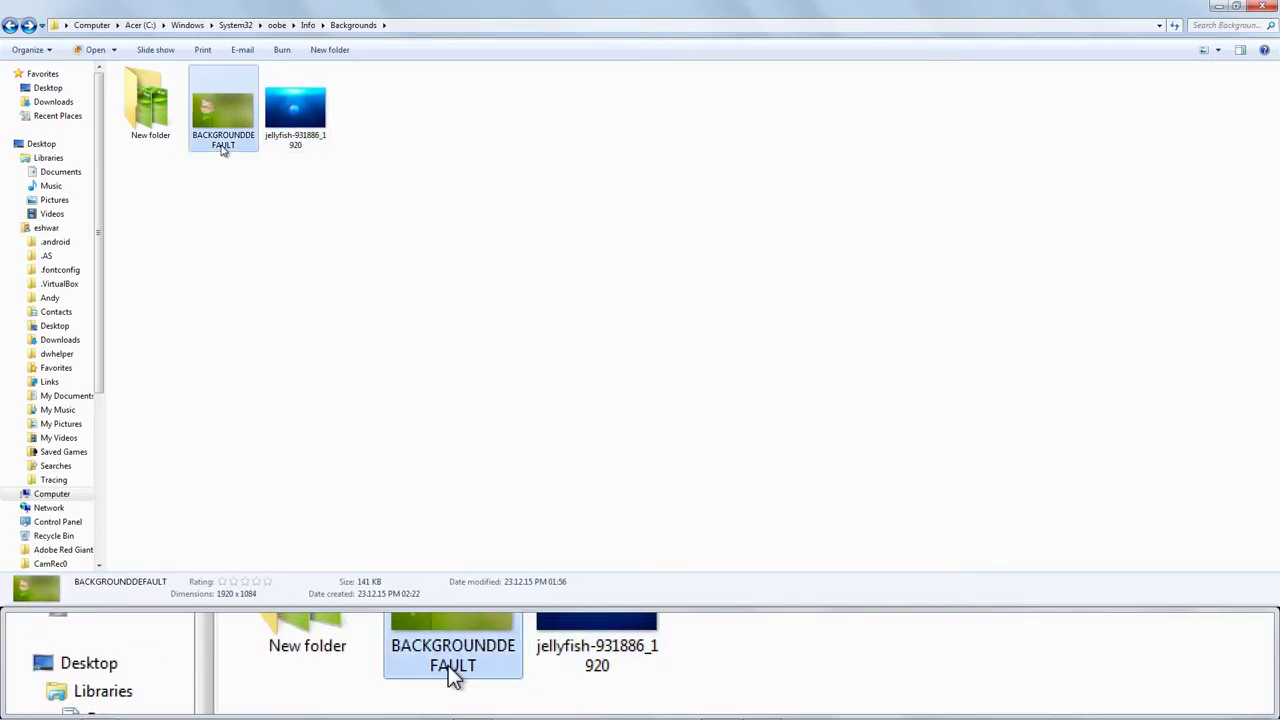
pyautogui.rightClick(222, 132)
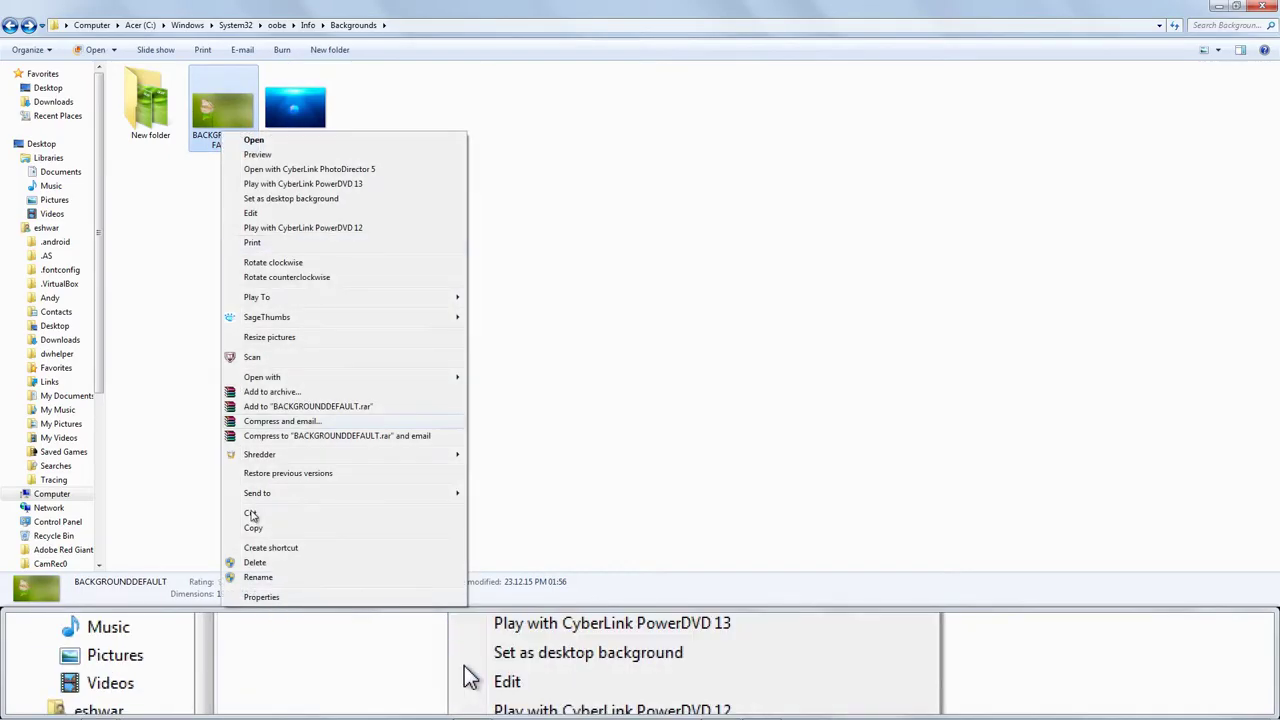
pyautogui.click(258, 577)
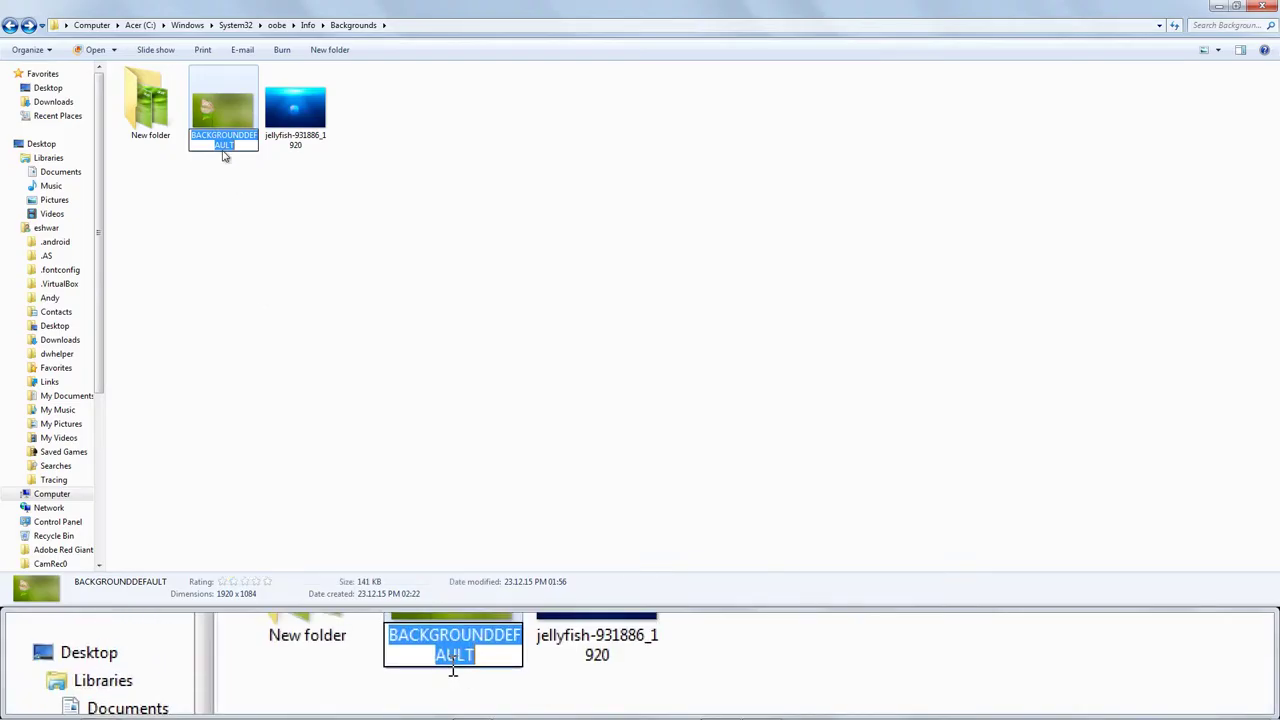
pyautogui.rightClick(223, 150)
pyautogui.click(254, 194)
pyautogui.press('Return')
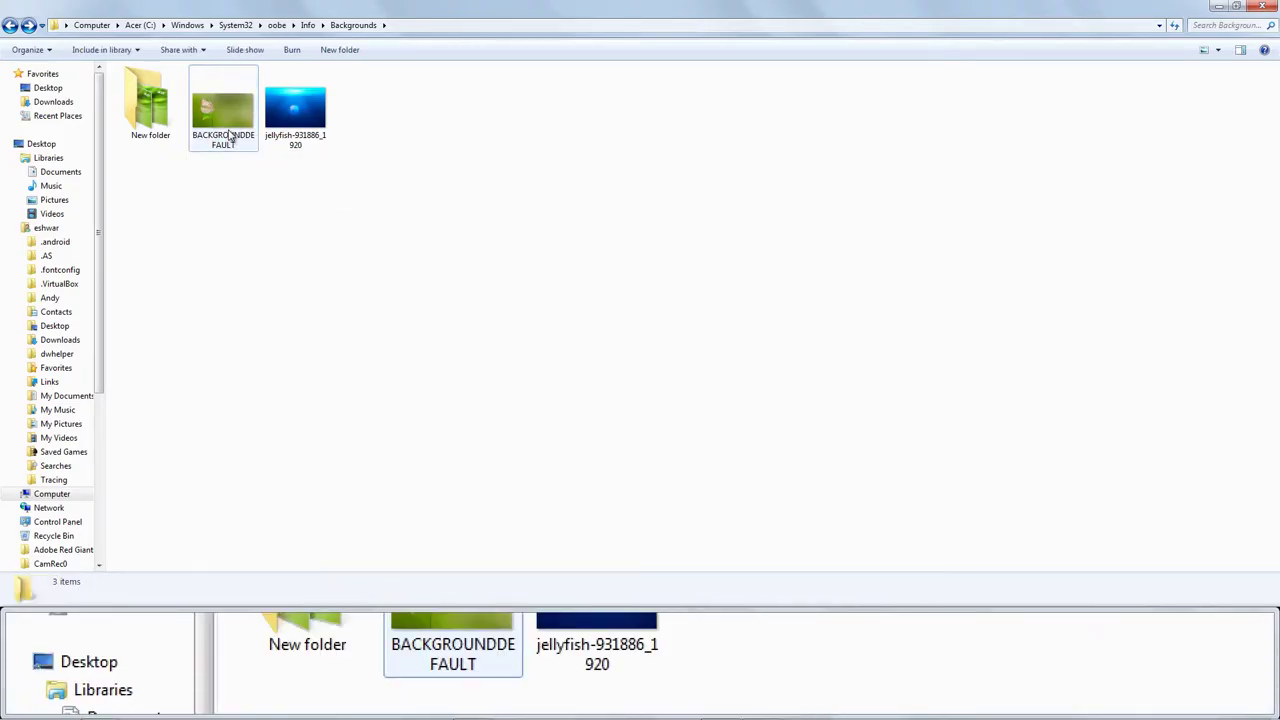
# - Delete the butterfly image named BACKGROUNDDEFAULT from the Backgrounds folder
pyautogui.rightClick(230, 136)
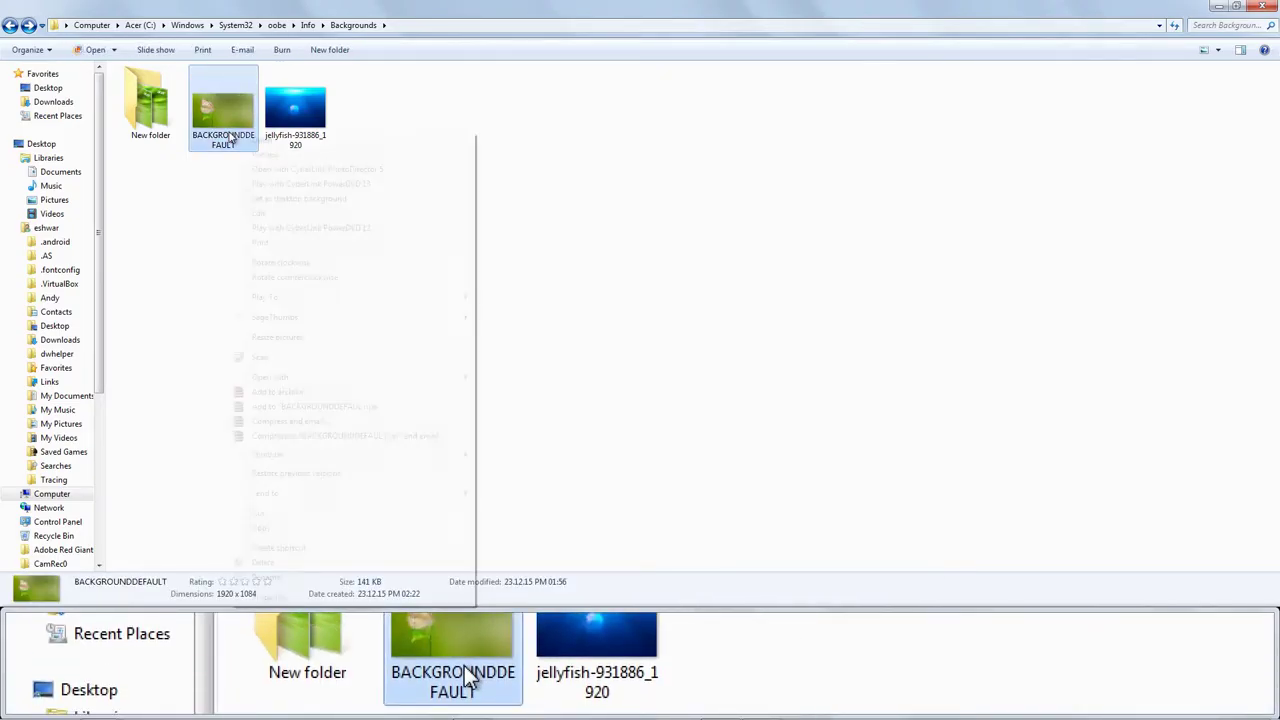
pyautogui.click(292, 562)
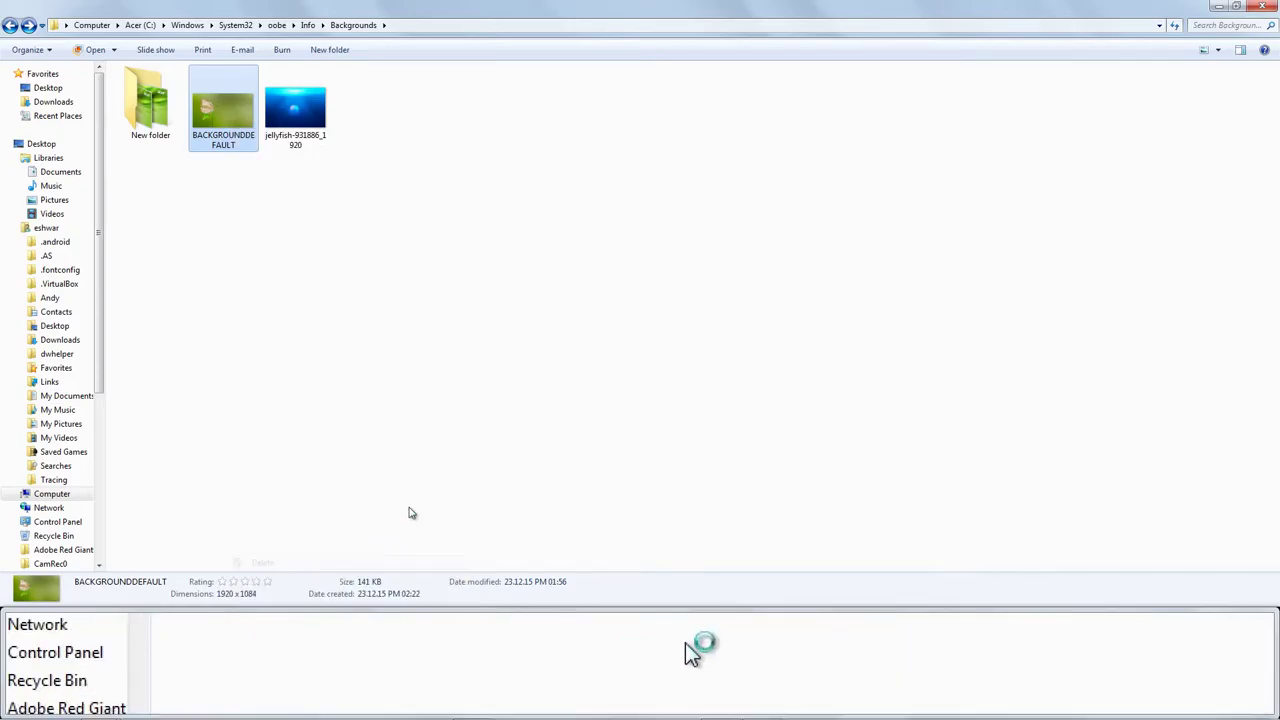
# - Rename the jellyfish image in the Backgrounds folder as BACKGROUNDDEFAULT, using the copied name text
pyautogui.click(240, 134)
pyautogui.rightClick(238, 132)
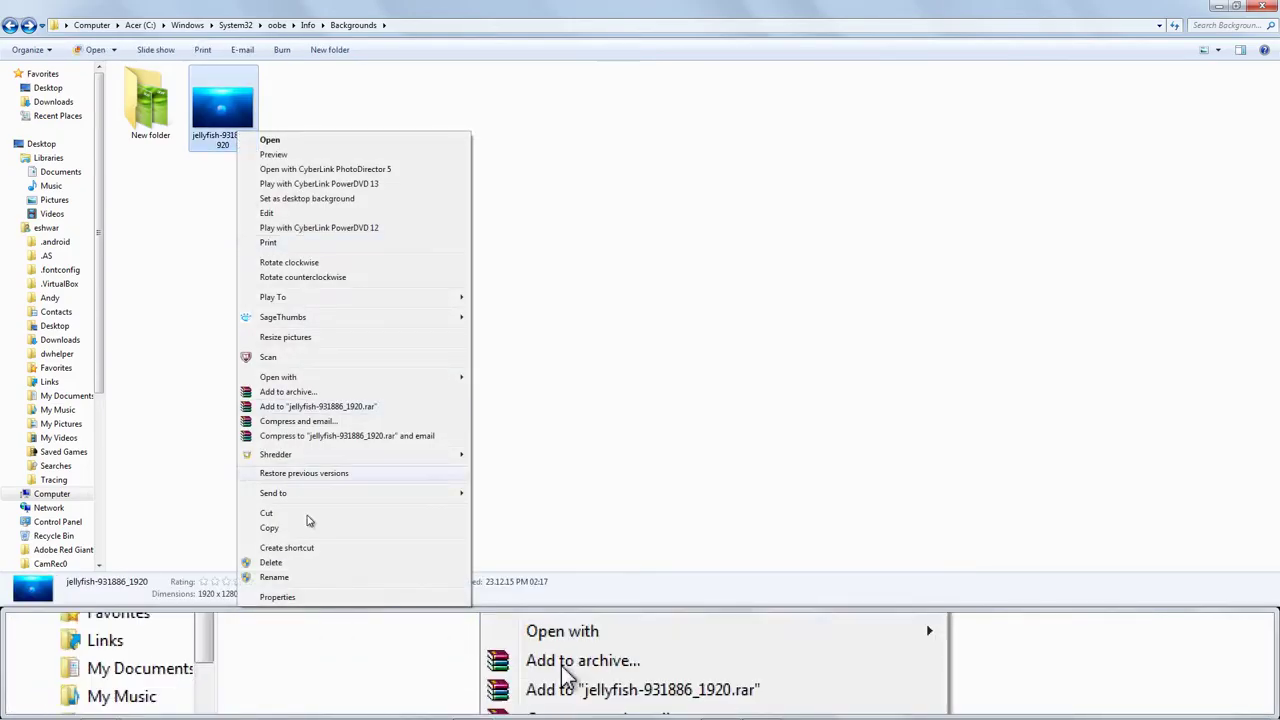
pyautogui.click(310, 577)
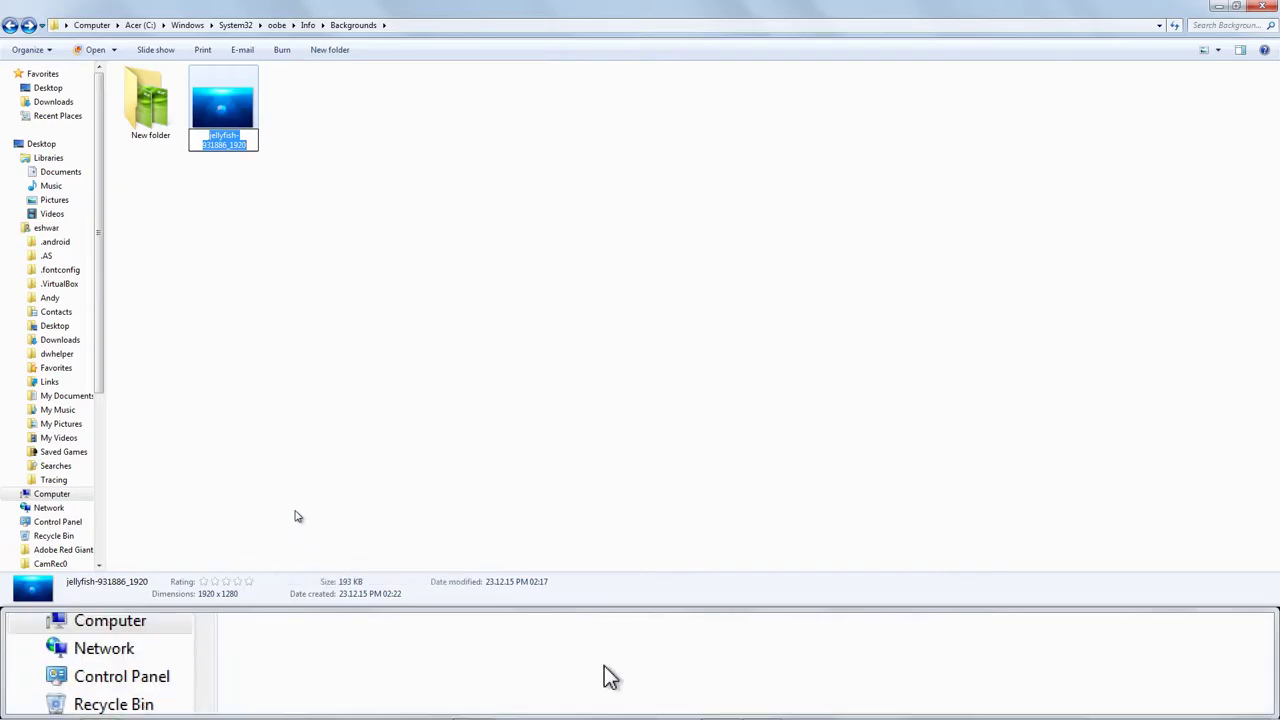
pyautogui.rightClick(225, 142)
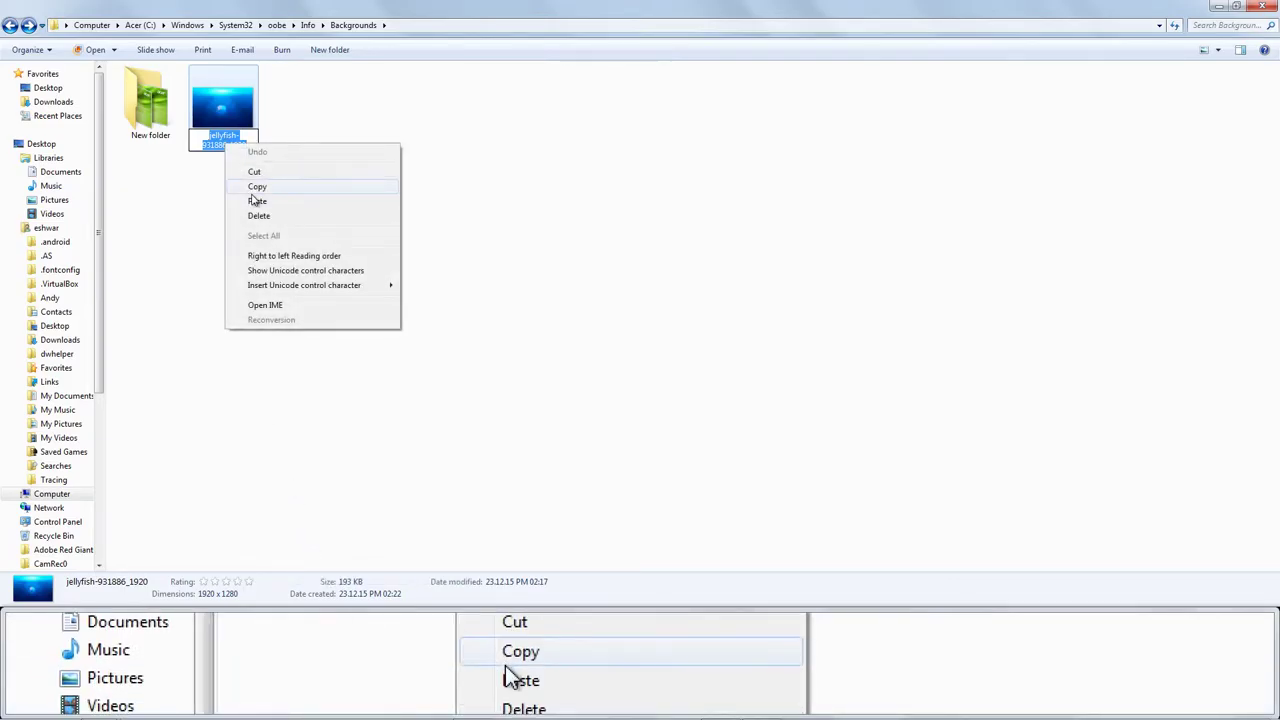
pyautogui.click(258, 203)
pyautogui.click(308, 252)
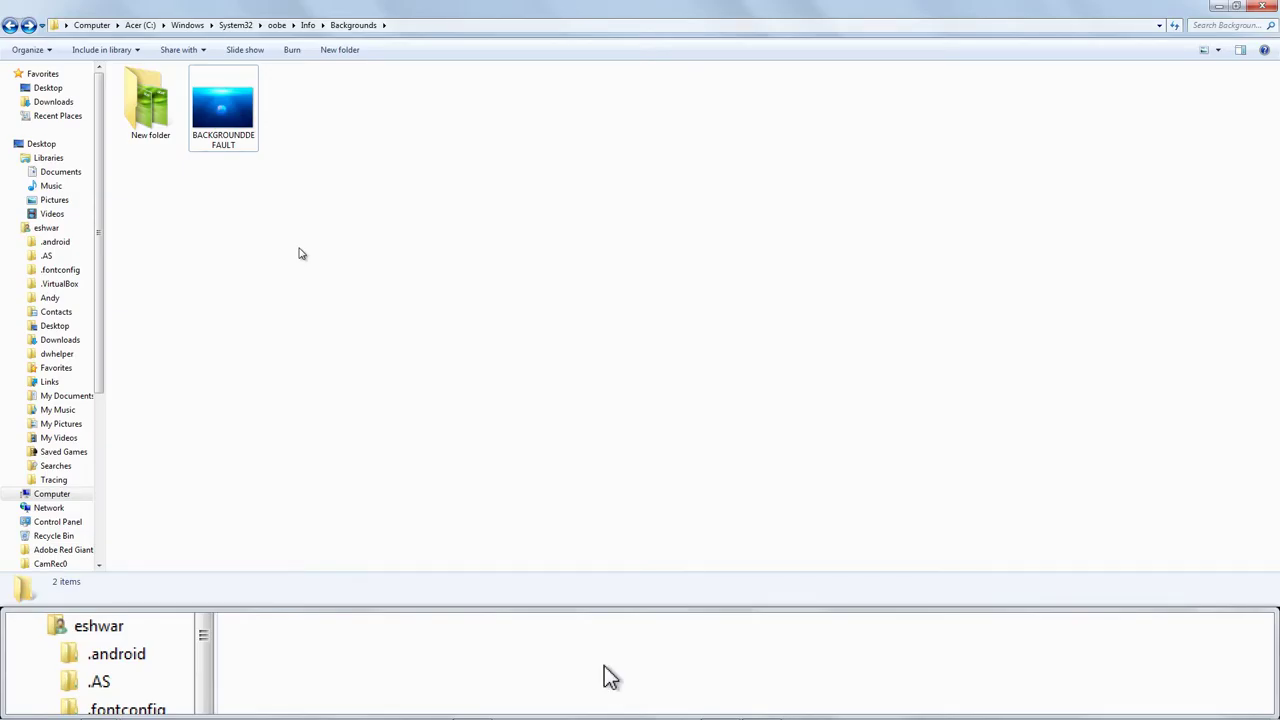
# - Check the background on the Windows security options screen and return to the Backgrounds folder
pyautogui.hotkey('ctrl', 'alt', 'Delete')
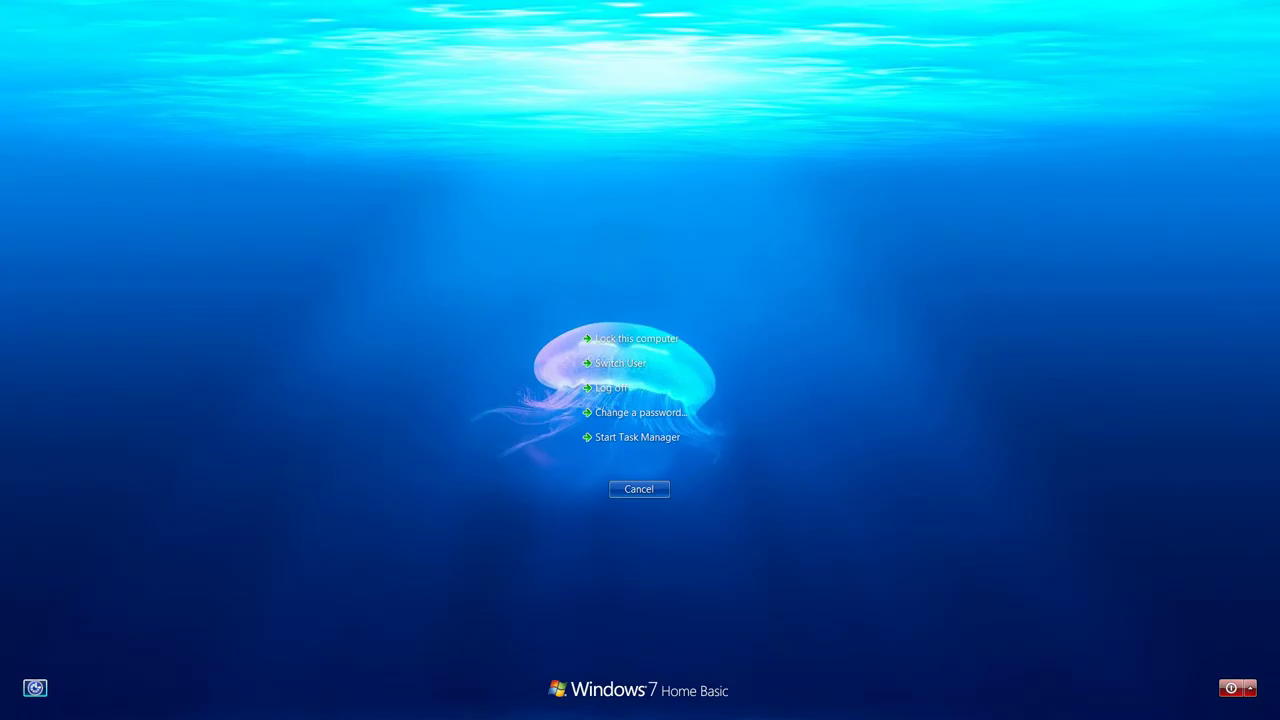
pyautogui.press('Escape')
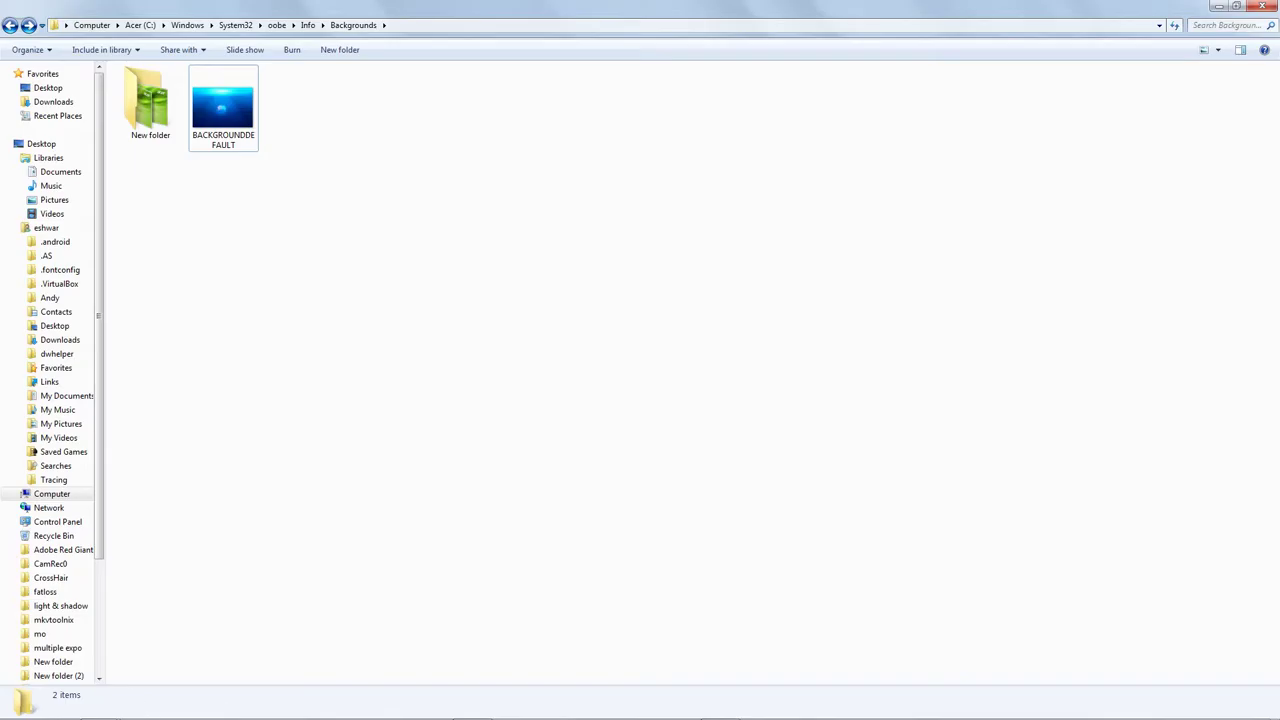
# - Copy the foliage-984208_1280 image file in New folder (3) and return to the Backgrounds folder
pyautogui.click(98, 707)
pyautogui.click(246, 626)
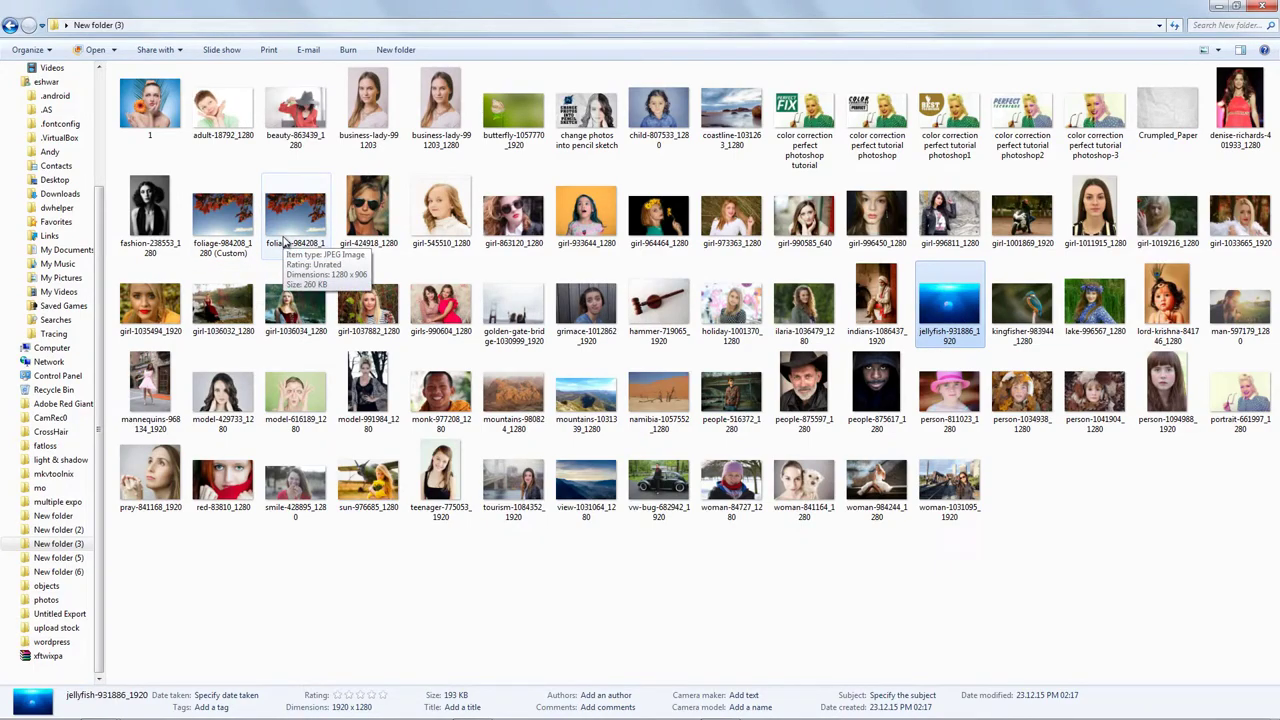
pyautogui.click(284, 243)
pyautogui.rightClick(284, 243)
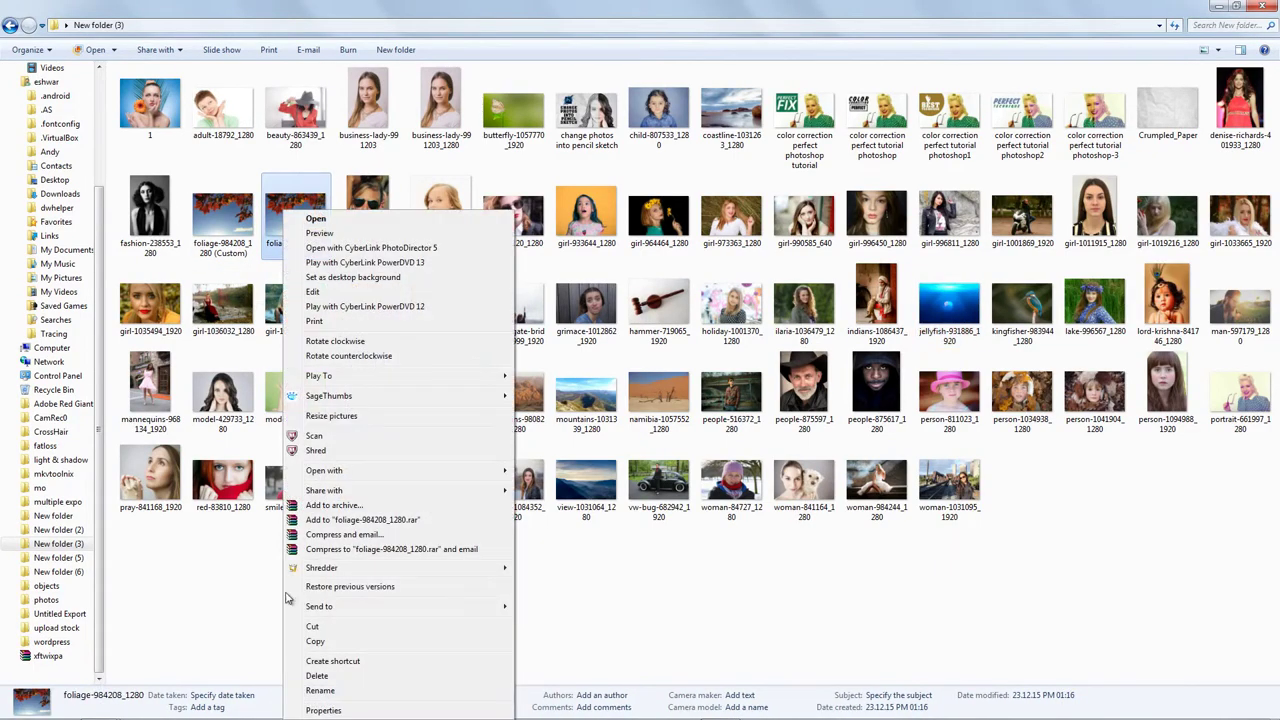
pyautogui.click(316, 642)
pyautogui.click(1220, 8)
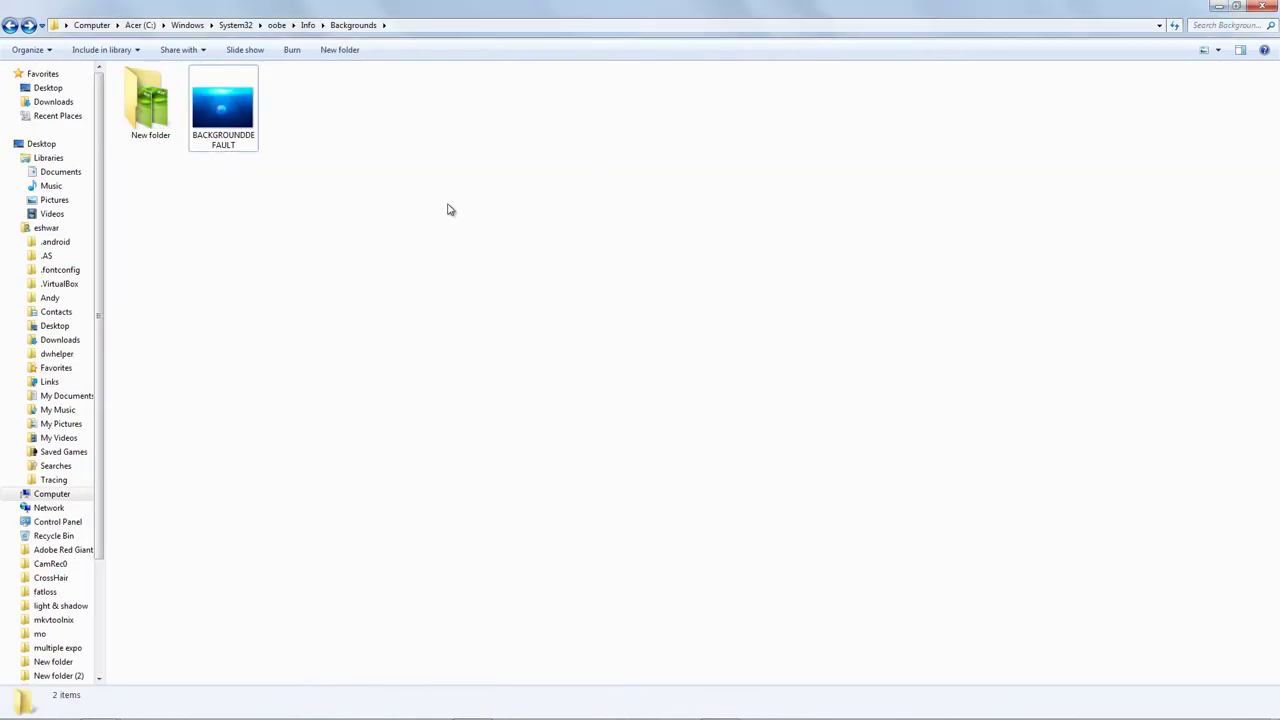
# - Paste the golden-gate-bridge-1030999_1920 image into the Backgrounds folder, granting administrator permission
pyautogui.hotkey('ctrl', 'v')
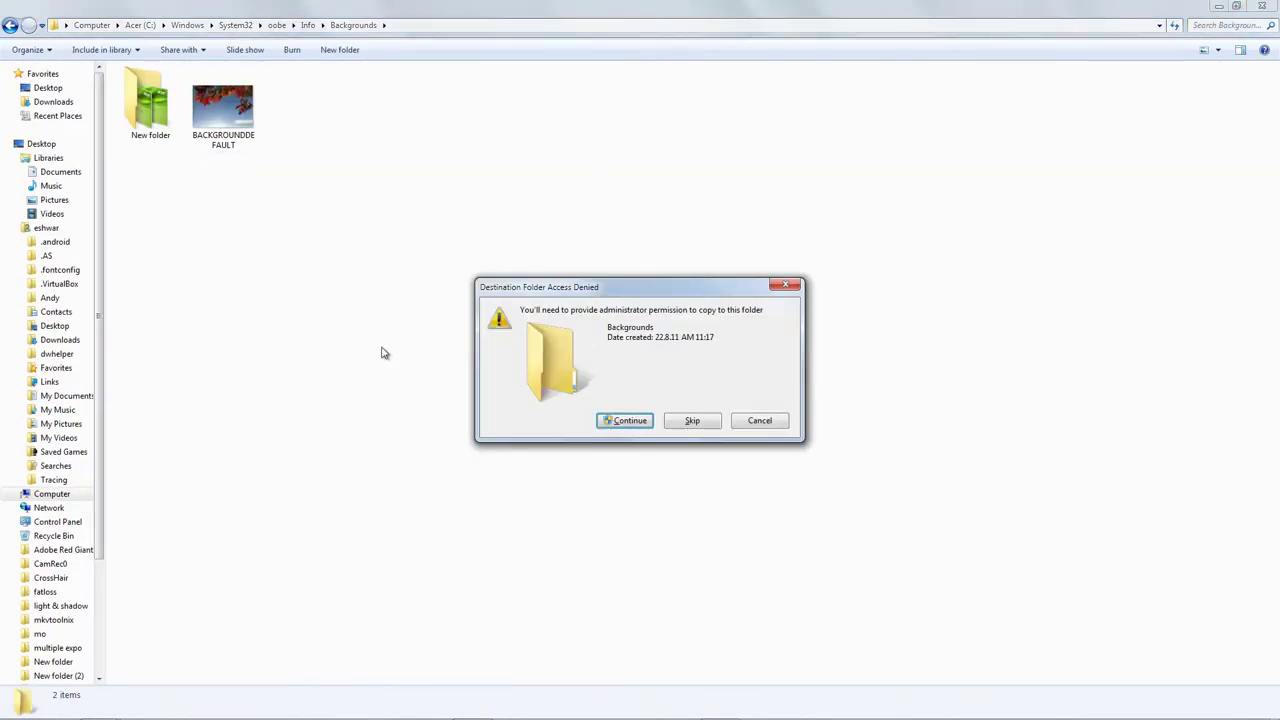
pyautogui.click(626, 420)
# - Copy the file name text BACKGROUNDDEFAULT from the foliage image in the Backgrounds folder without changing the name
pyautogui.click(229, 140)
pyautogui.rightClick(236, 140)
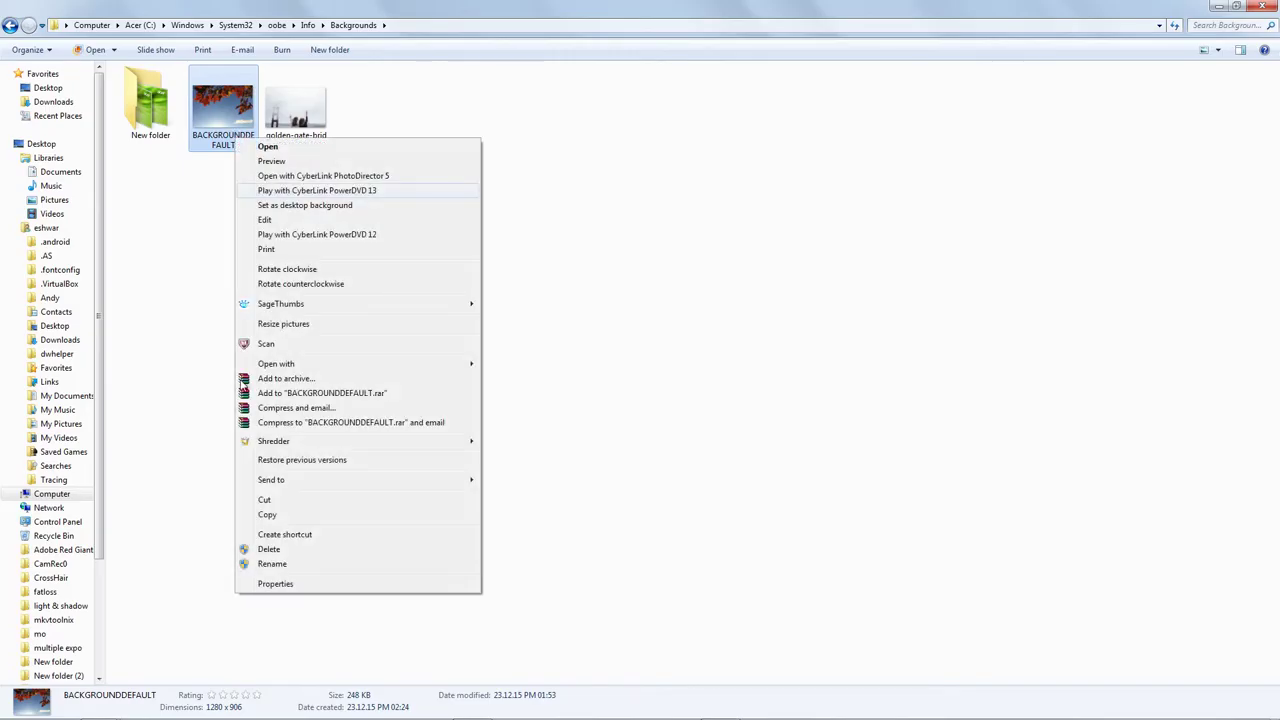
pyautogui.click(272, 564)
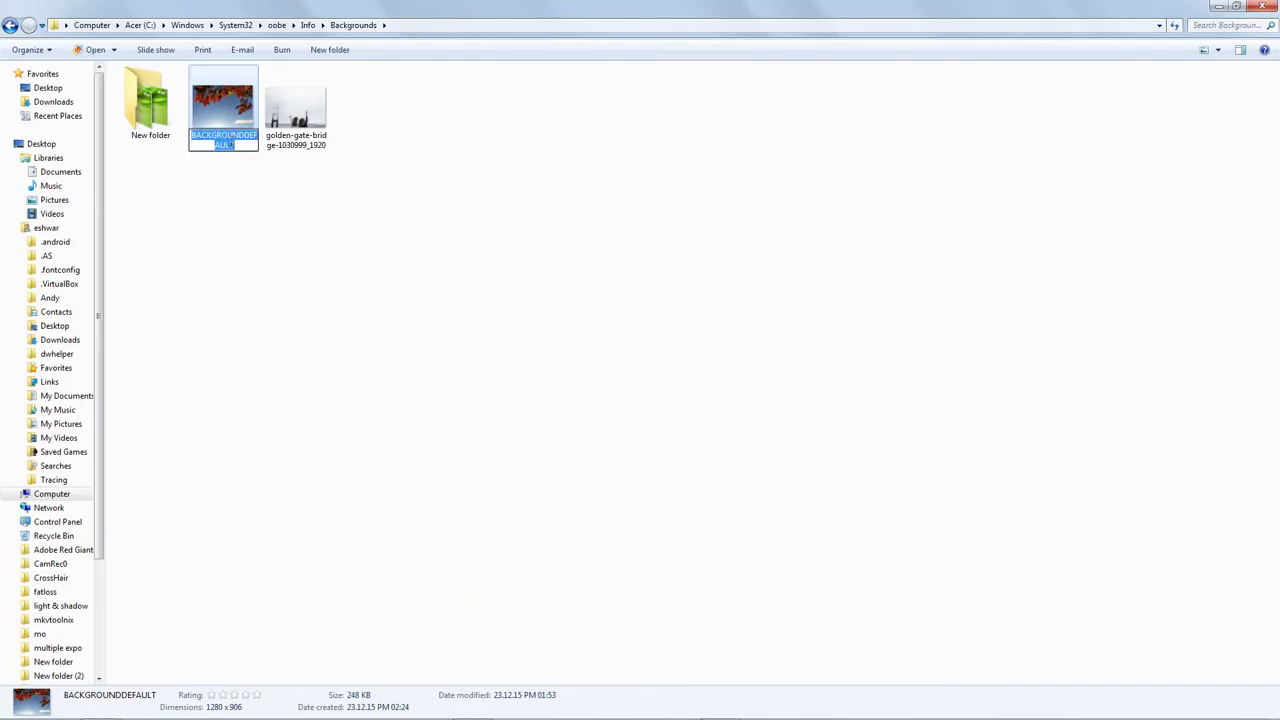
pyautogui.rightClick(232, 143)
pyautogui.click(262, 187)
pyautogui.click(249, 180)
# - Delete the foliage image named BACKGROUNDDEFAULT from the Backgrounds folder, granting administrator permission
pyautogui.click(232, 135)
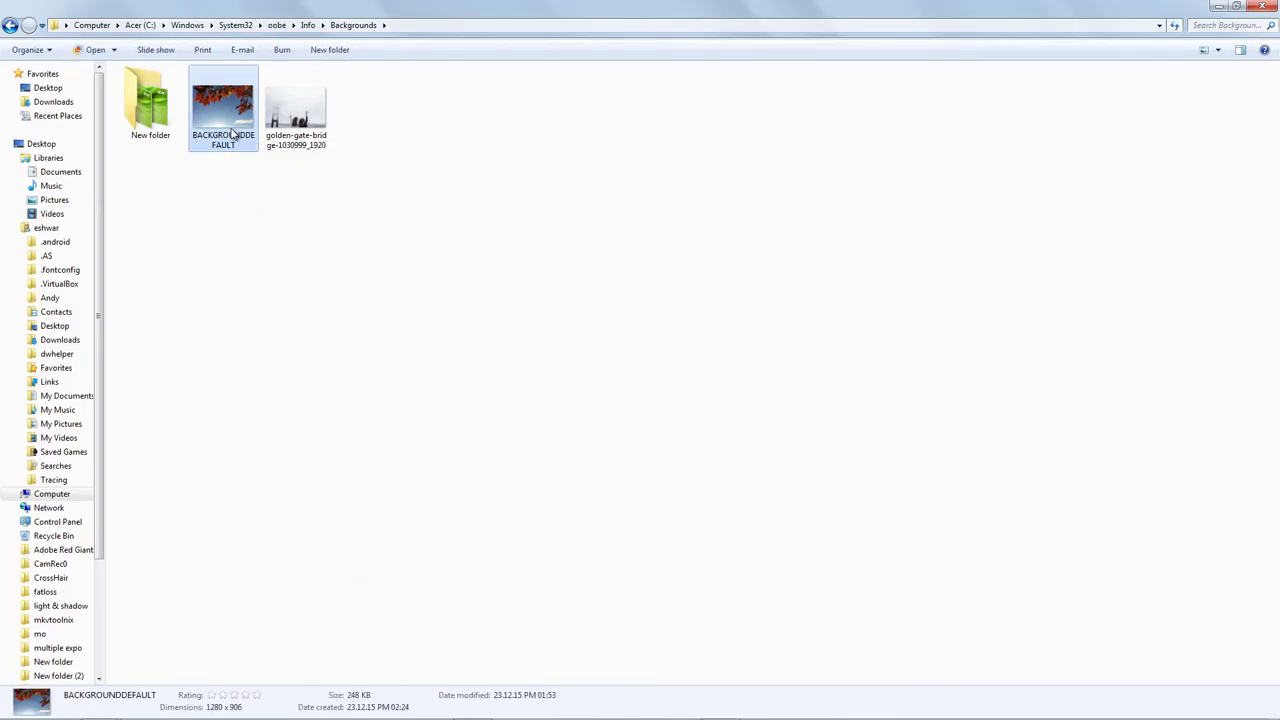
pyautogui.press('Delete')
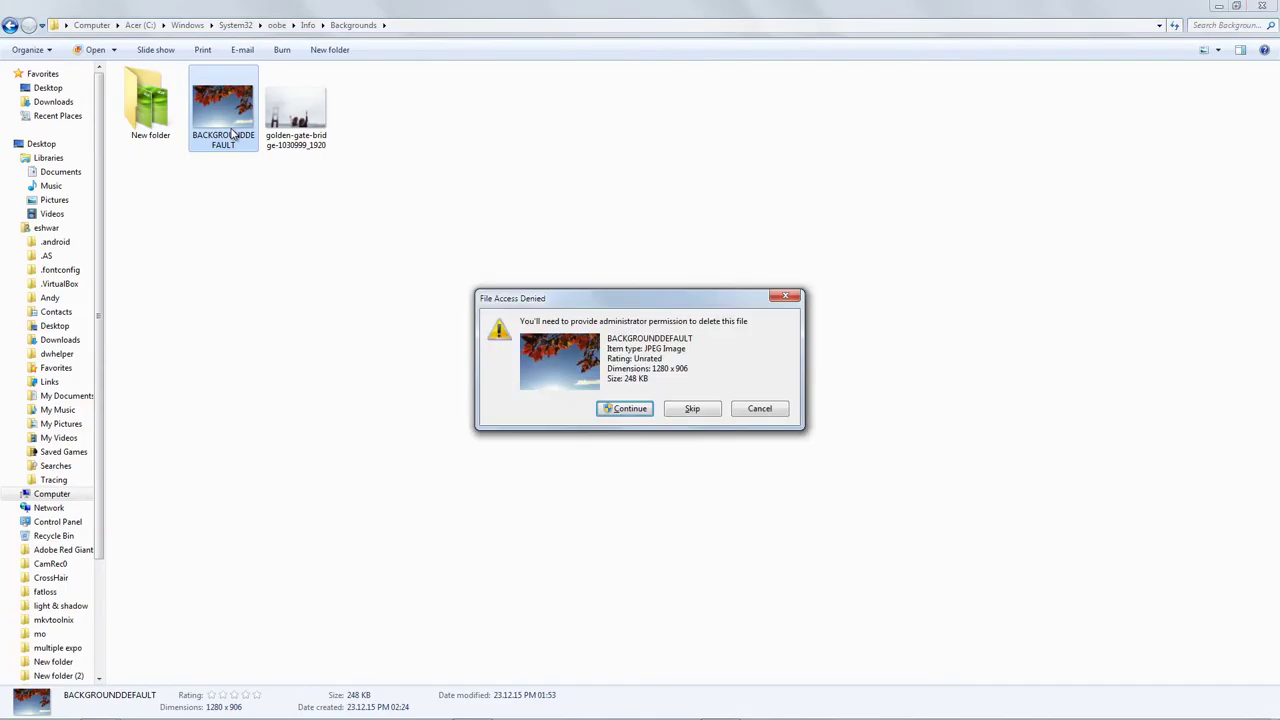
pyautogui.click(641, 407)
# - Rename the golden-gate-bridge image in the Backgrounds folder as BACKGROUNDDEFAULT
pyautogui.rightClick(238, 133)
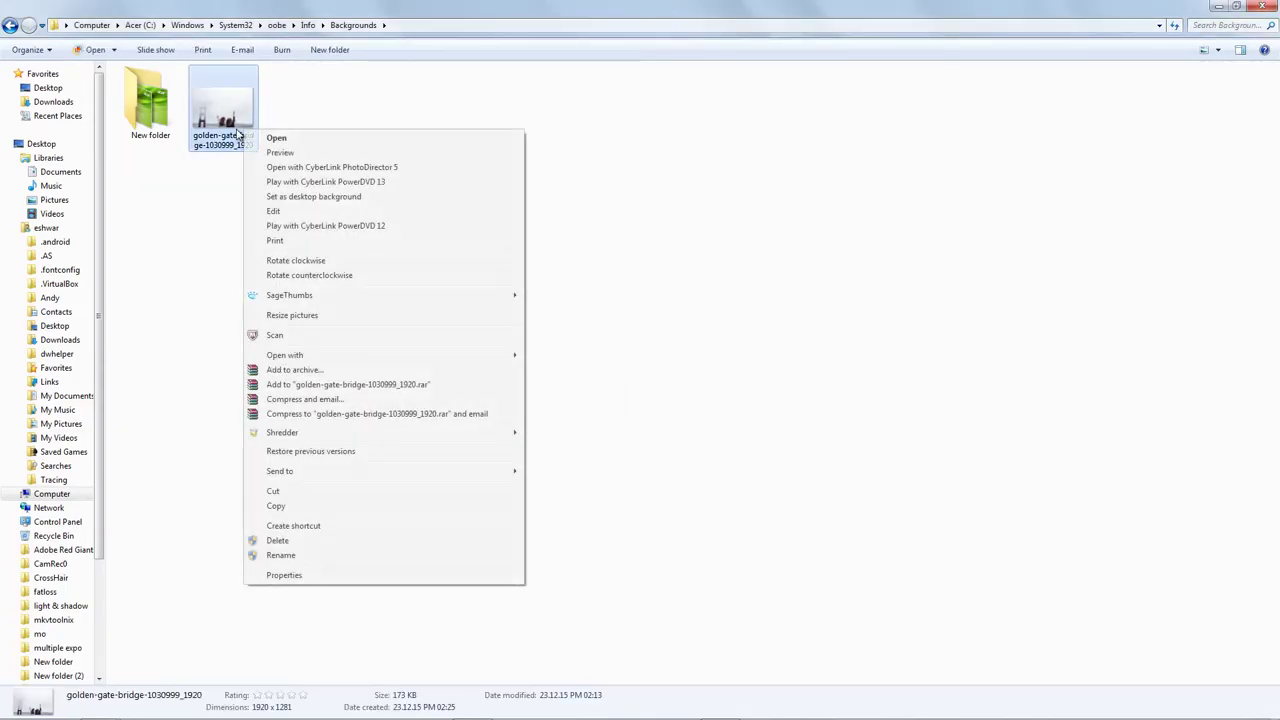
pyautogui.click(282, 555)
pyautogui.write('BACKGROUNDDEFAULT')
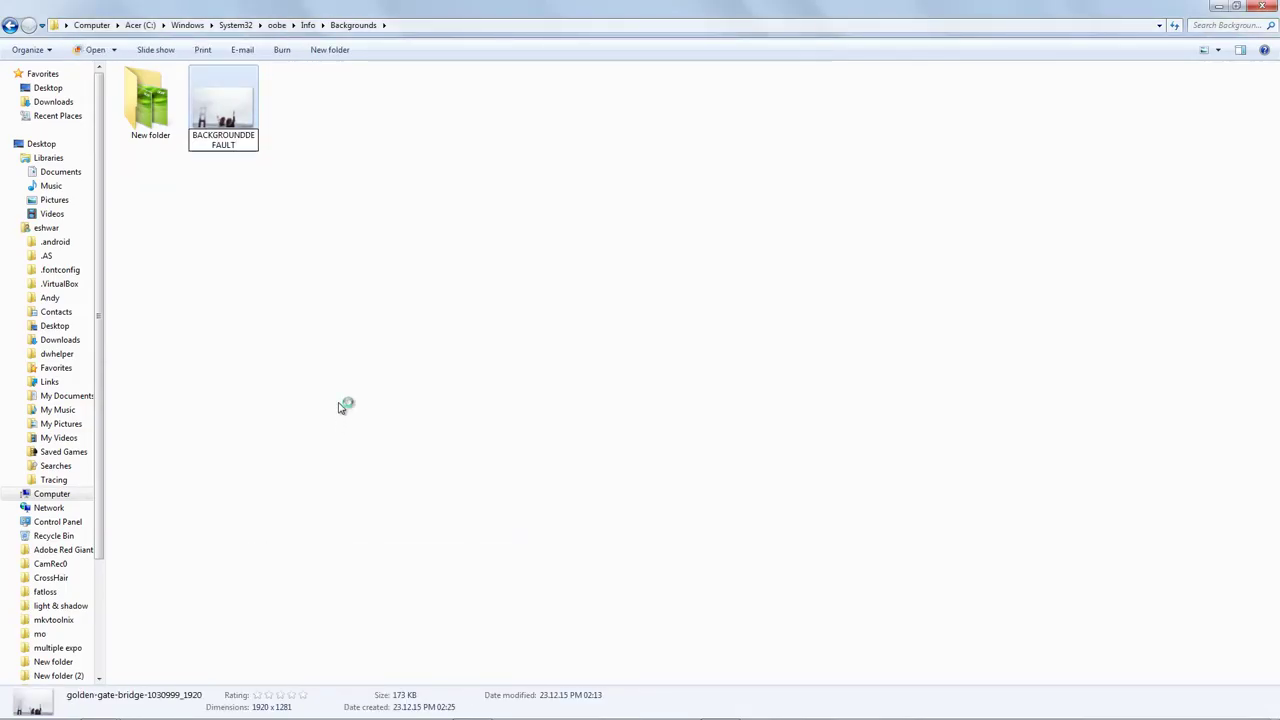
pyautogui.press('Return')
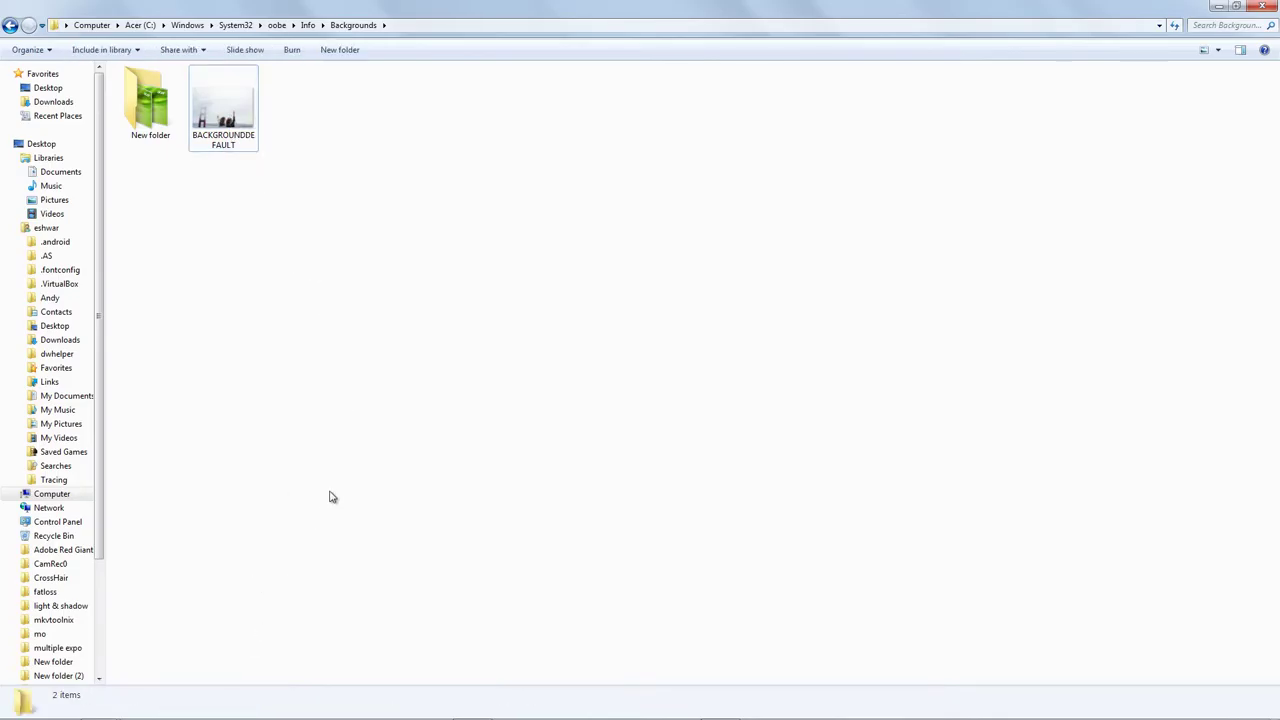
# - Check the background on the Windows security options screen, return to the desktop session, and open the security options screen again
pyautogui.hotkey('ctrl', 'alt', 'Delete')
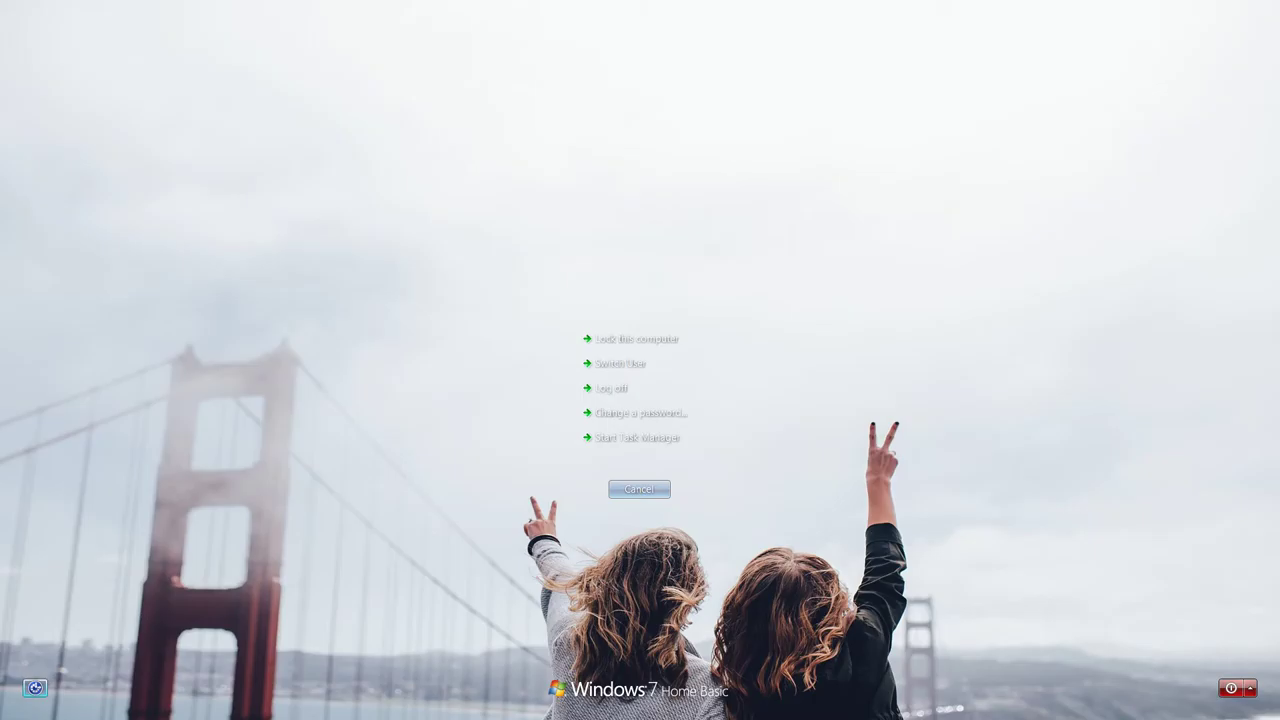
pyautogui.press('Escape')
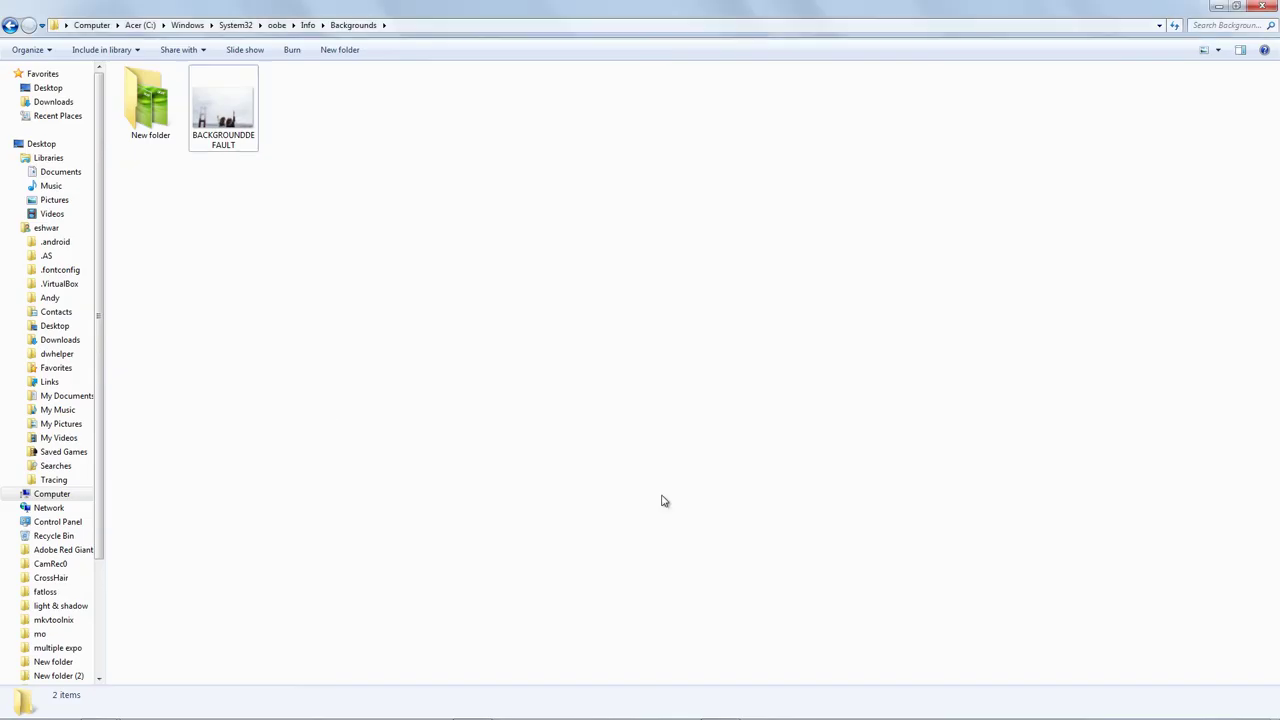
pyautogui.hotkey('ctrl', 'alt', 'Delete')
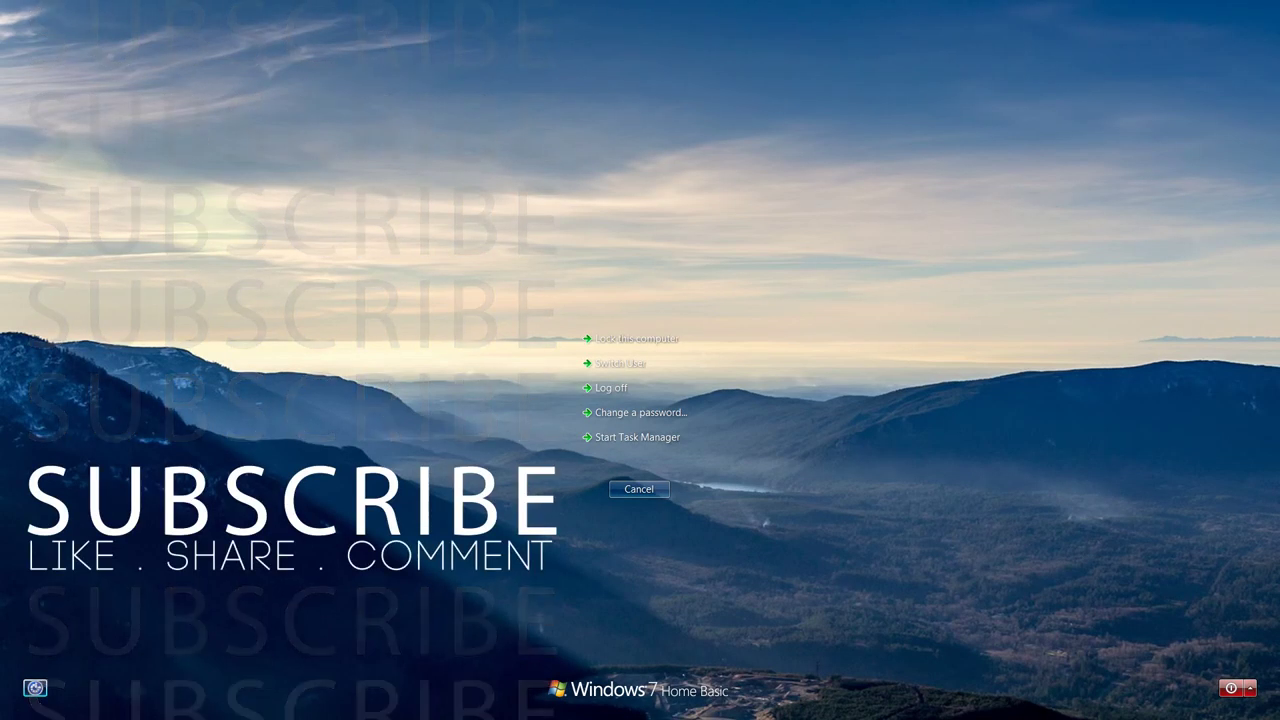